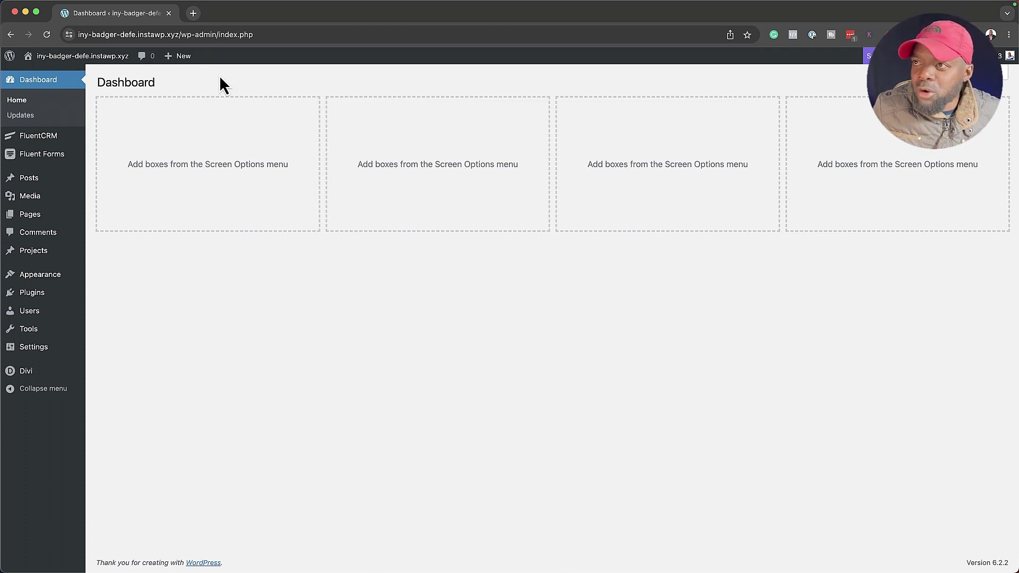
Create a new page titled 'Sign In' and build it from scratch in the Divi Builder.
mouse_move(176, 60)
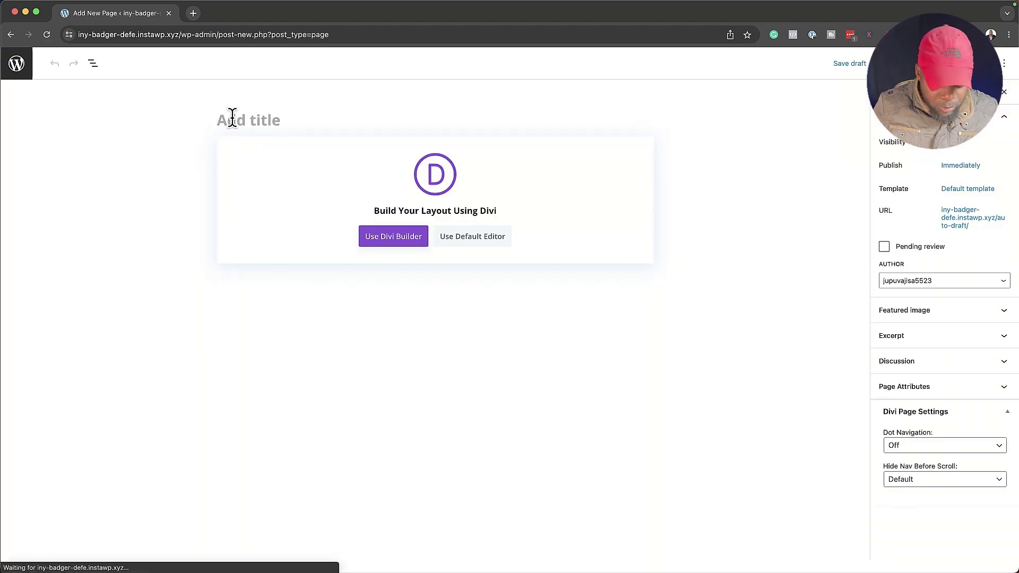
click(233, 117)
text(Sign In)
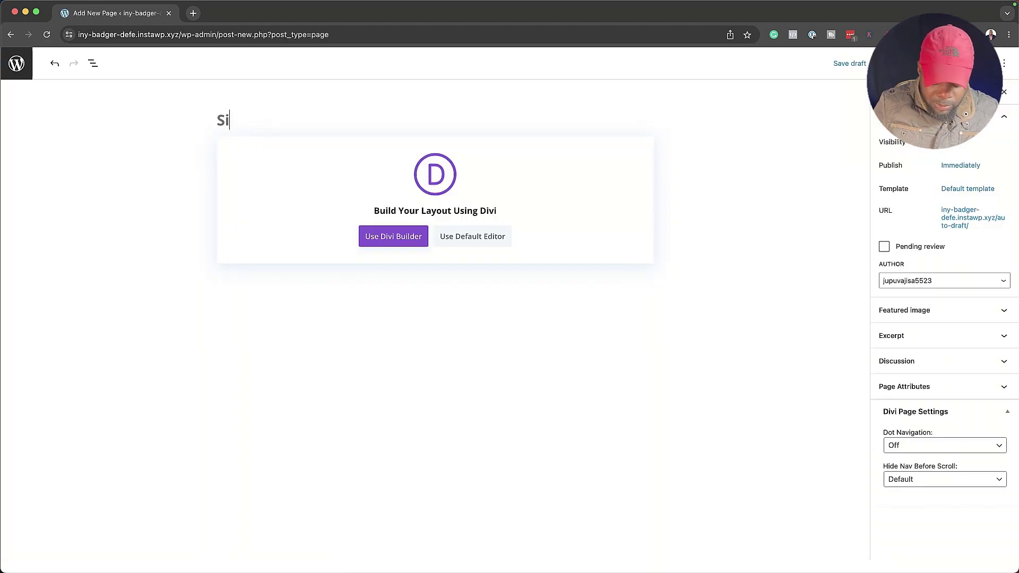
click(382, 236)
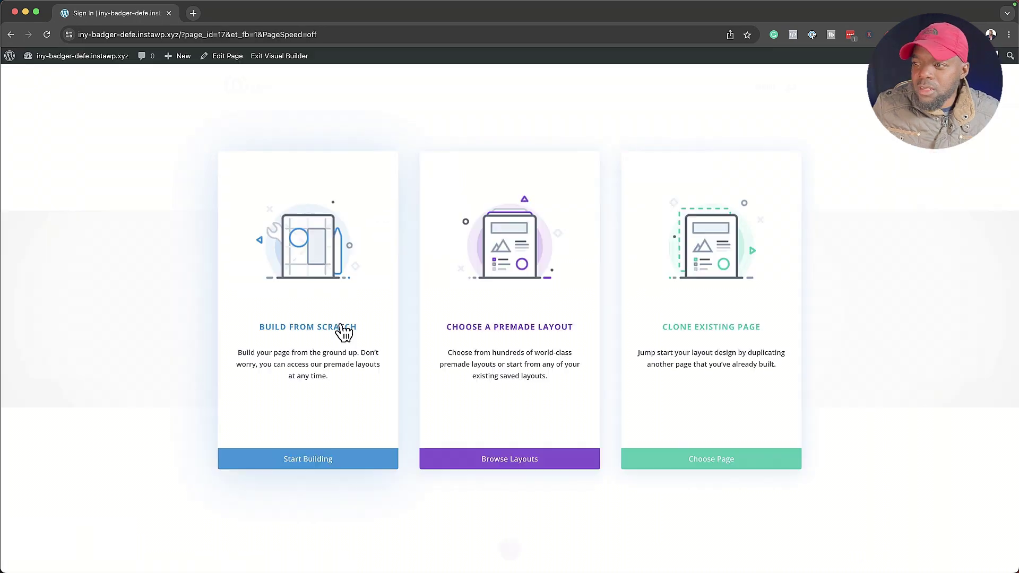
click(344, 332)
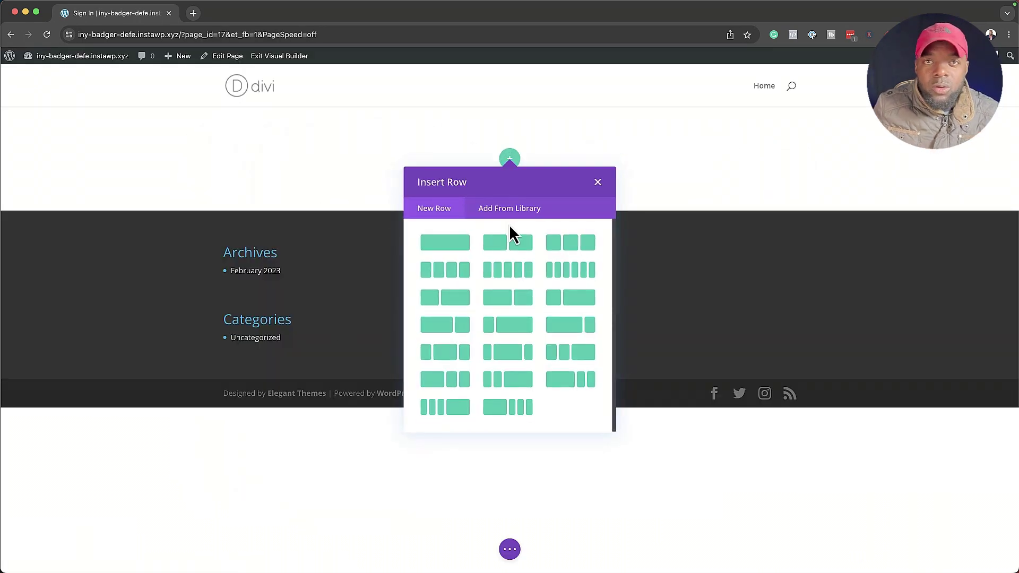
Give the first section a one-column row, then add a Regular section with its own one-column row.
click(460, 246)
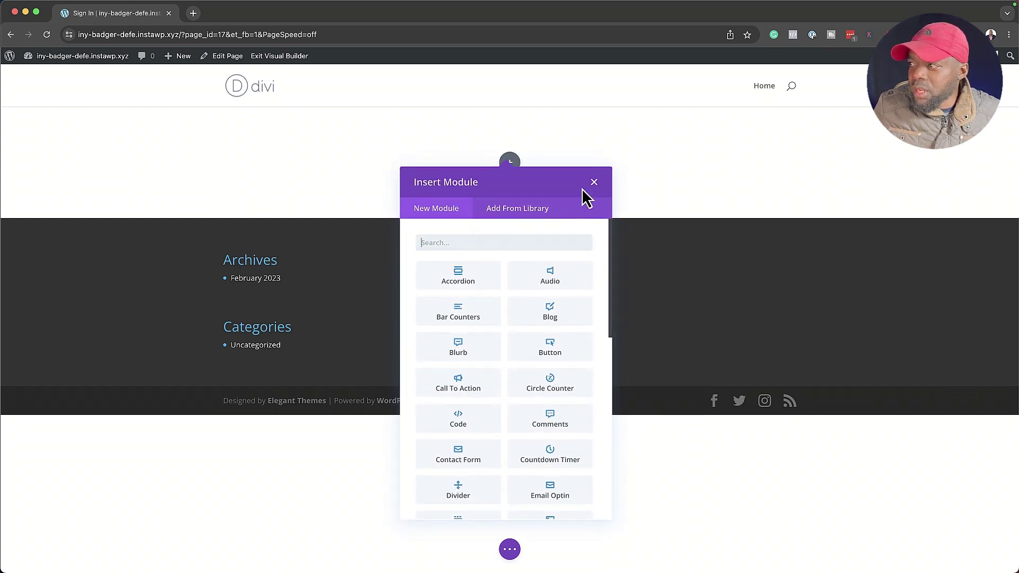
click(594, 183)
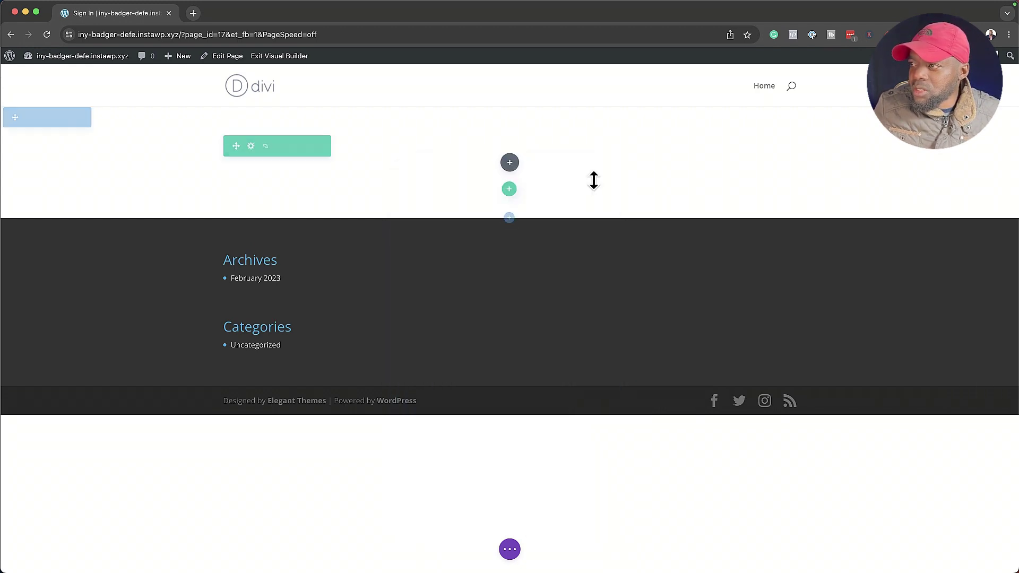
click(509, 219)
click(451, 308)
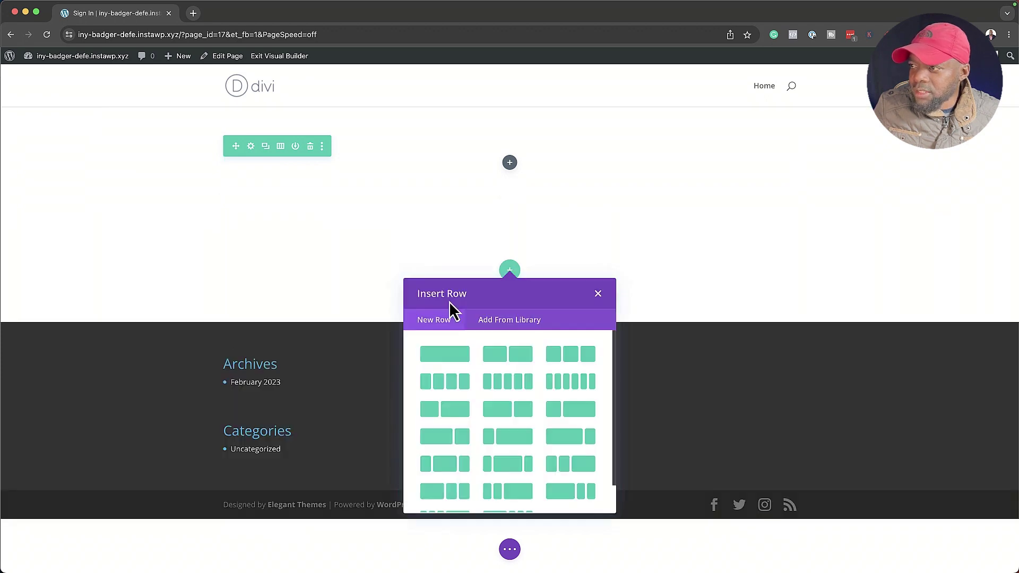
click(459, 357)
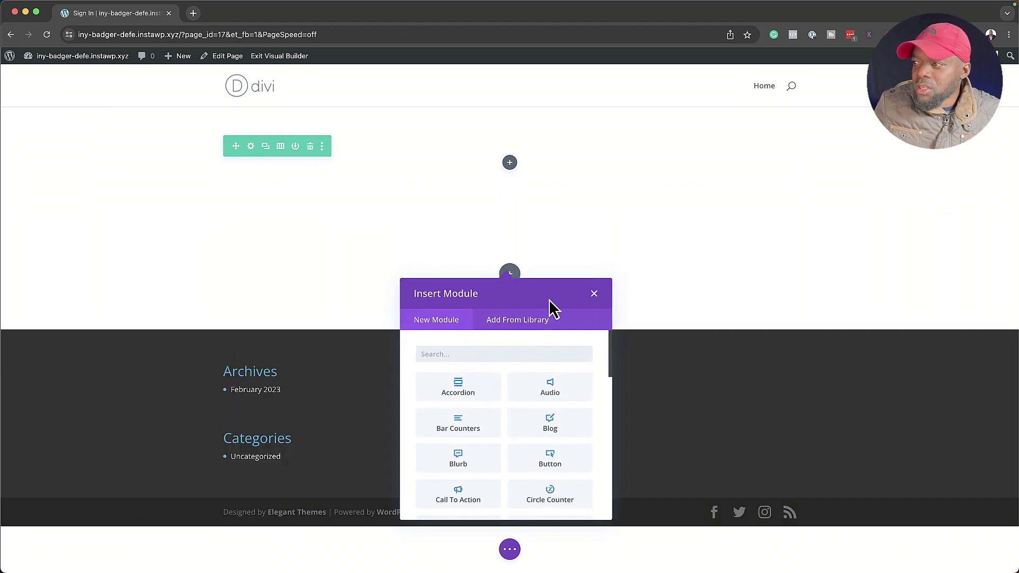
click(595, 294)
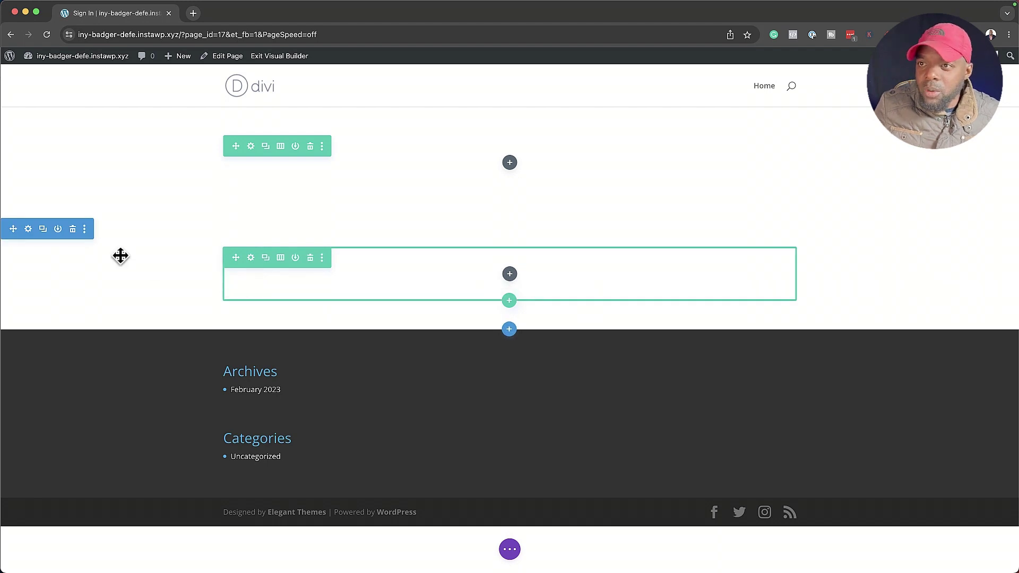
click(28, 229)
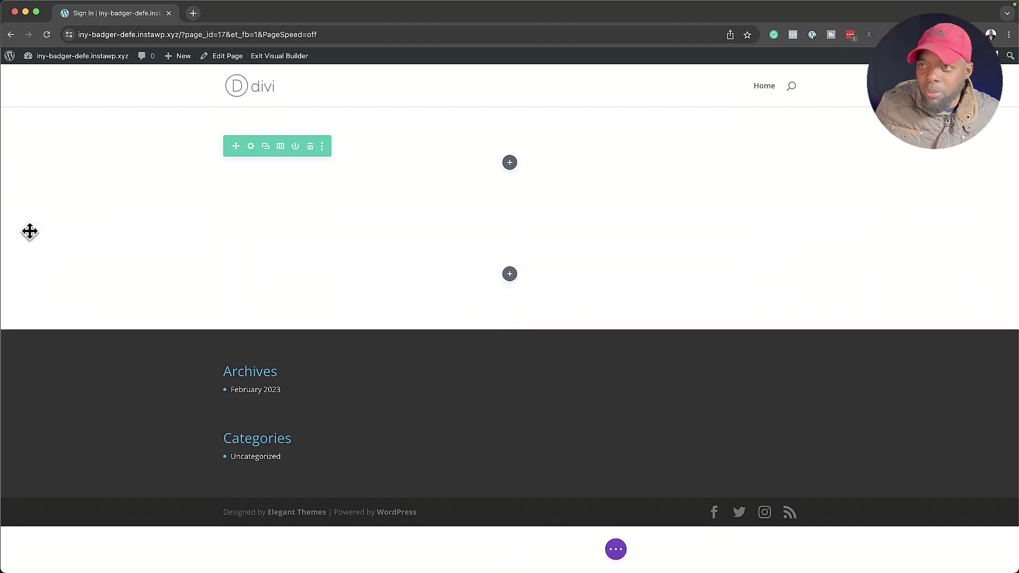
drag(30, 231, 31, 233)
Give the lower section a light grey #f2f2f2 background.
click(28, 229)
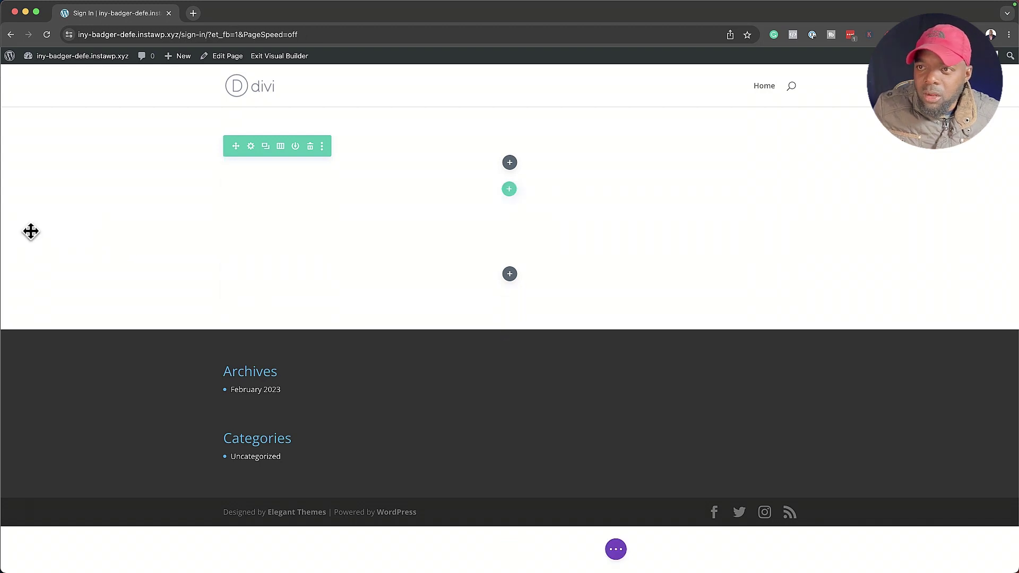
click(55, 184)
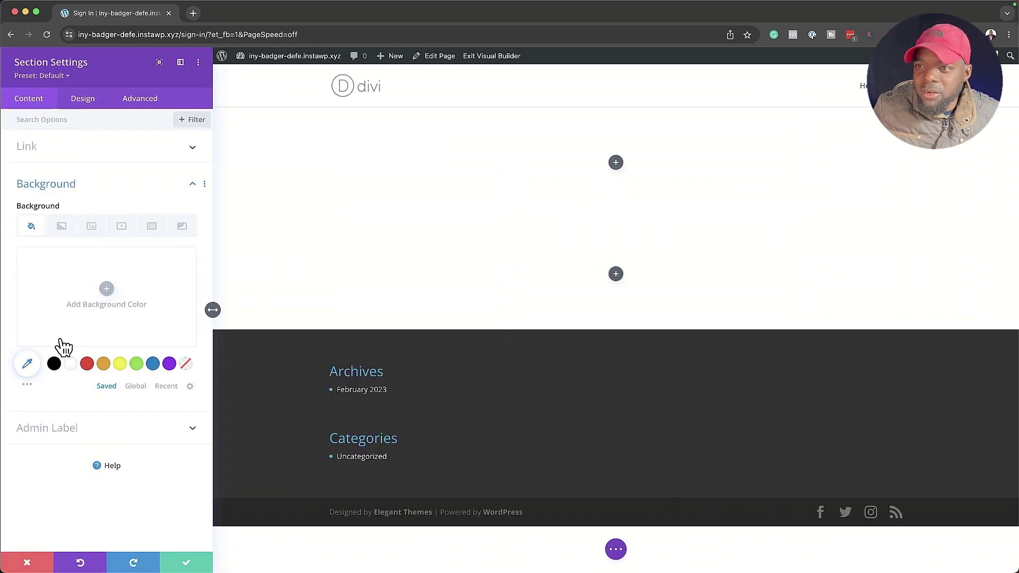
click(28, 367)
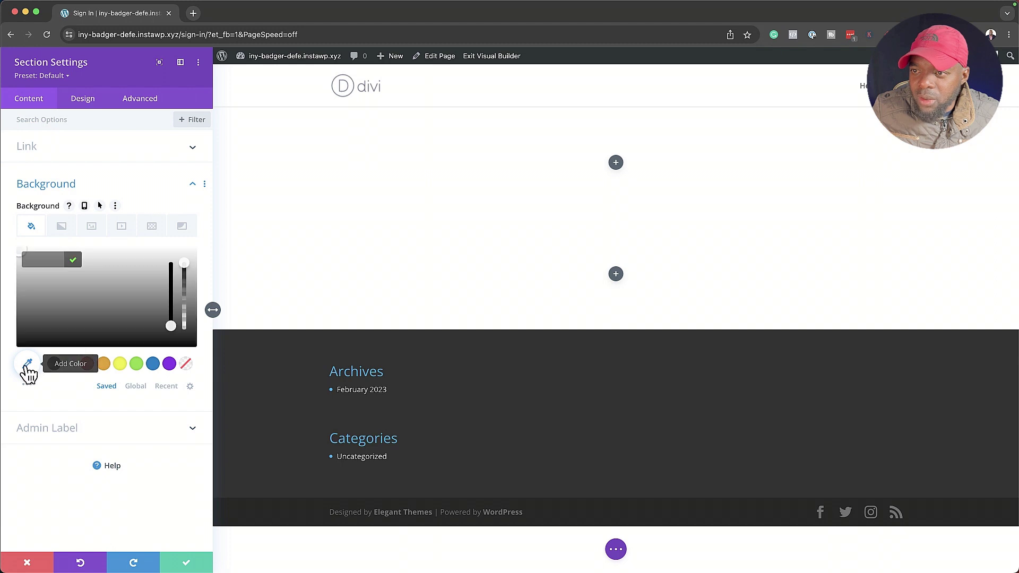
click(19, 258)
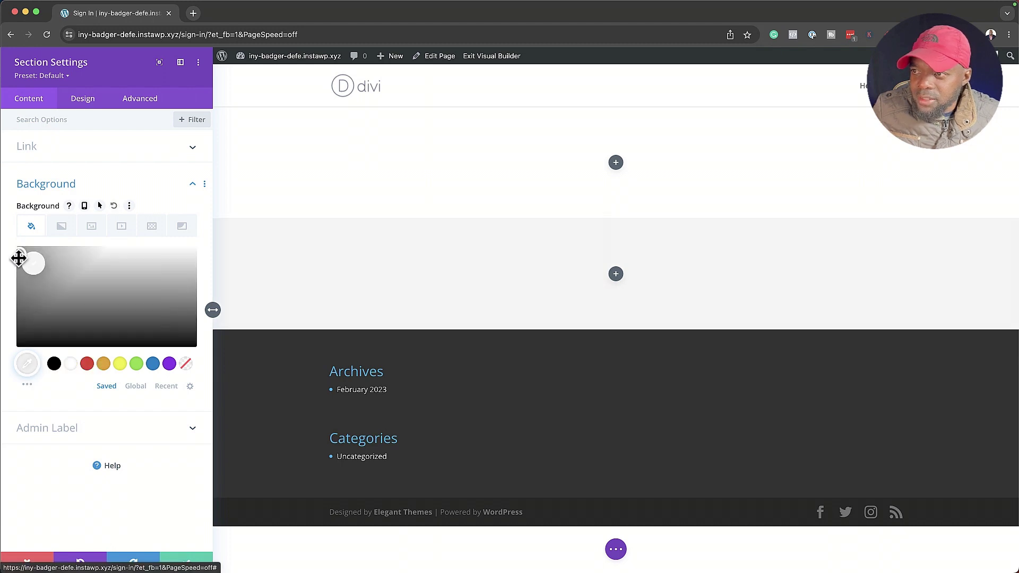
click(18, 258)
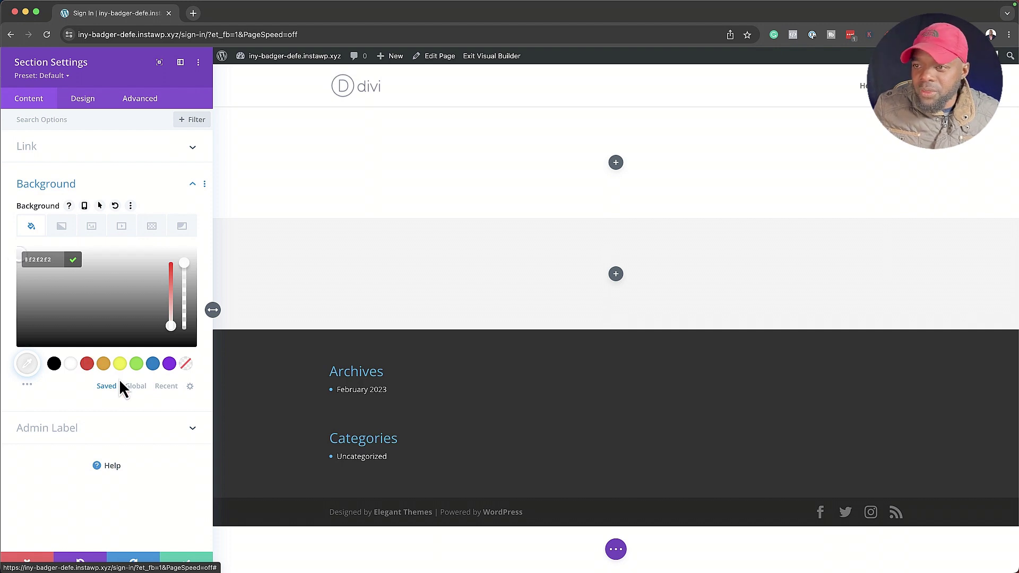
Set 8% top and bottom padding and apply these styles to the default section preset.
click(87, 105)
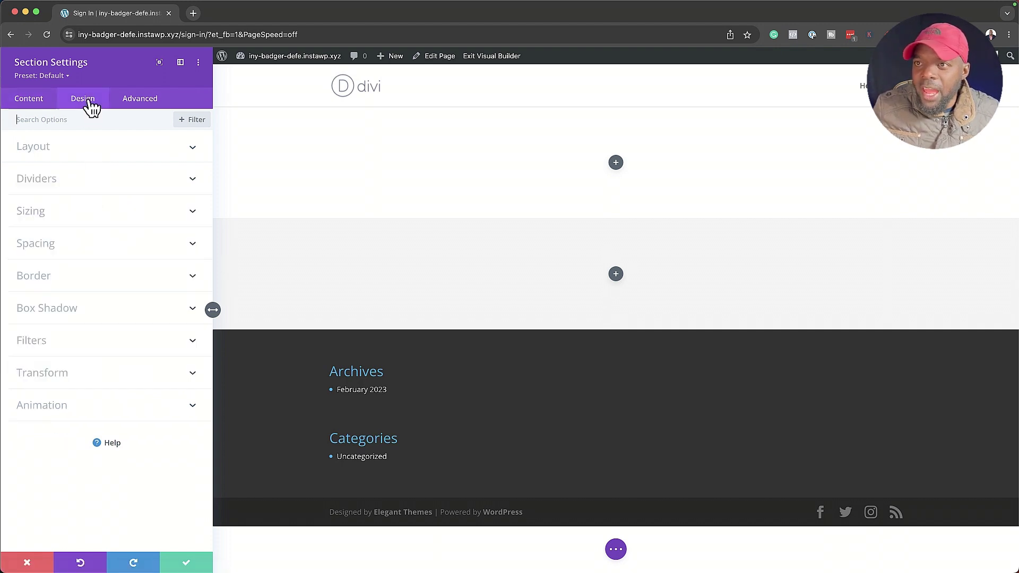
click(58, 250)
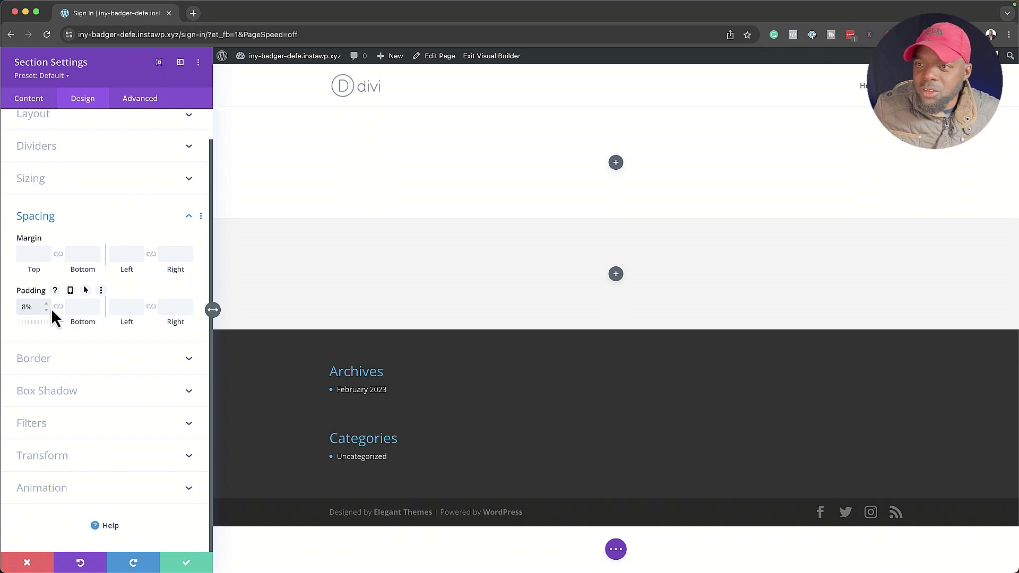
click(59, 307)
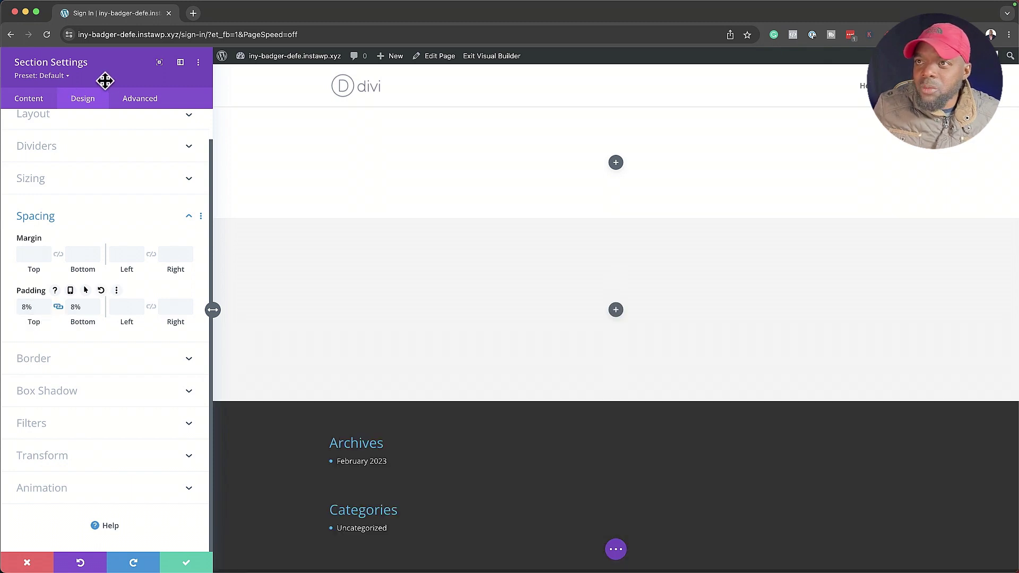
right_click(104, 81)
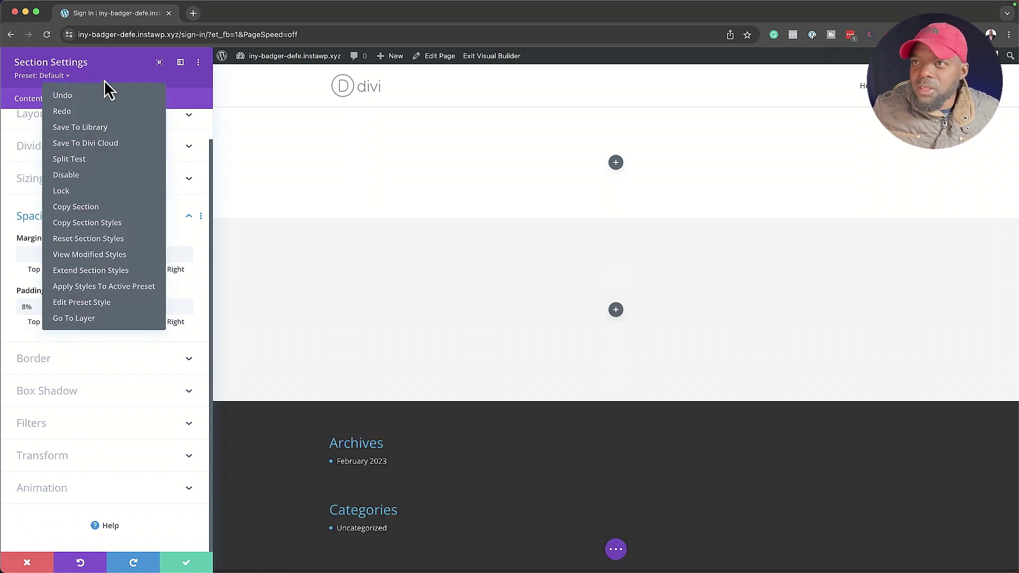
click(133, 288)
click(154, 554)
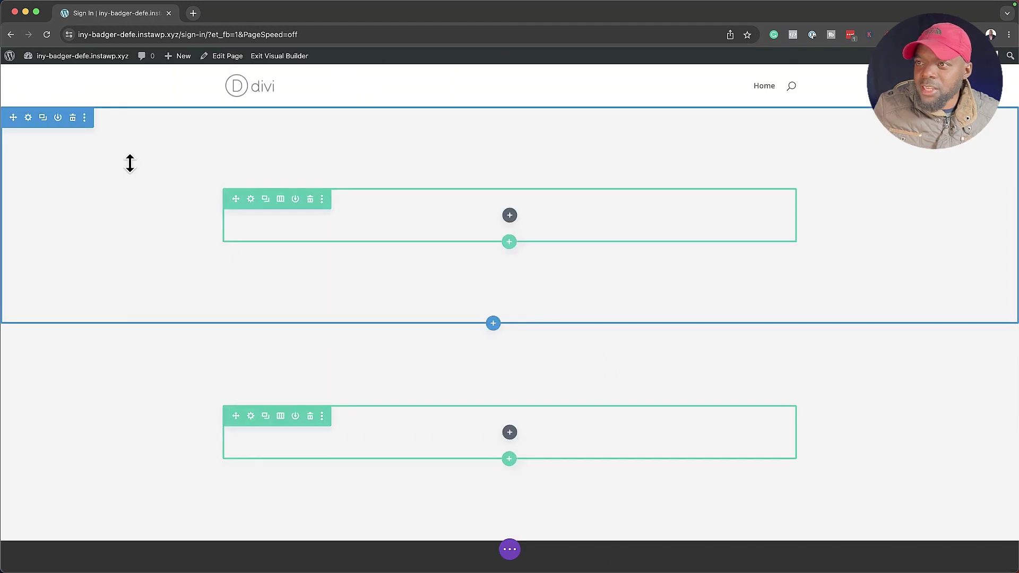
Change the top section's background to white and save its settings.
click(29, 119)
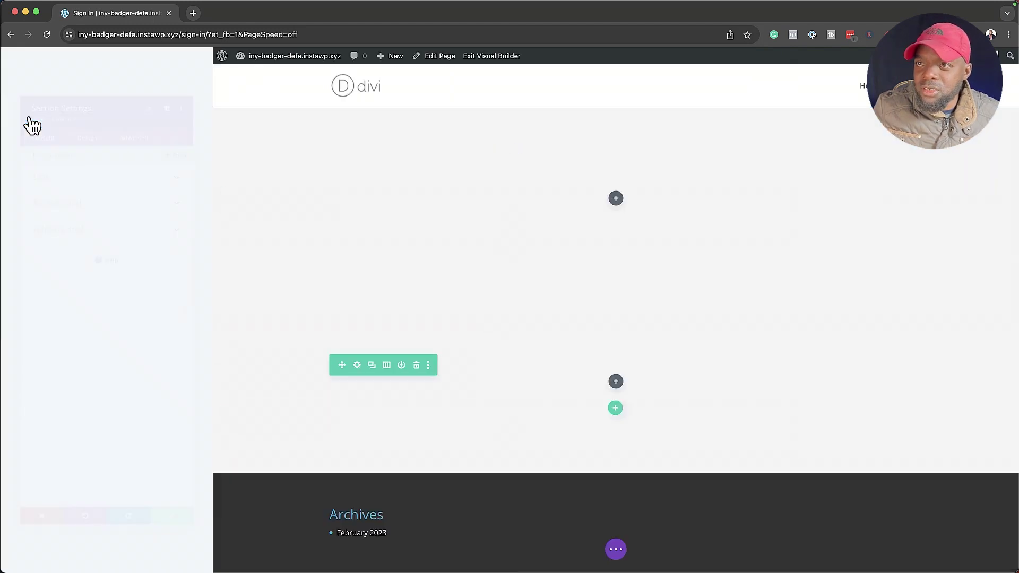
click(52, 184)
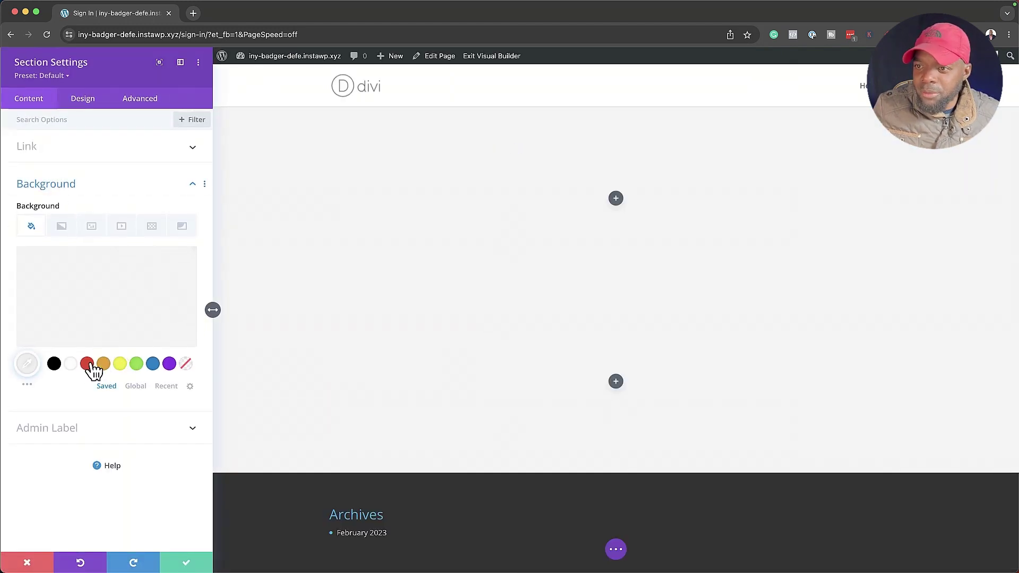
click(71, 365)
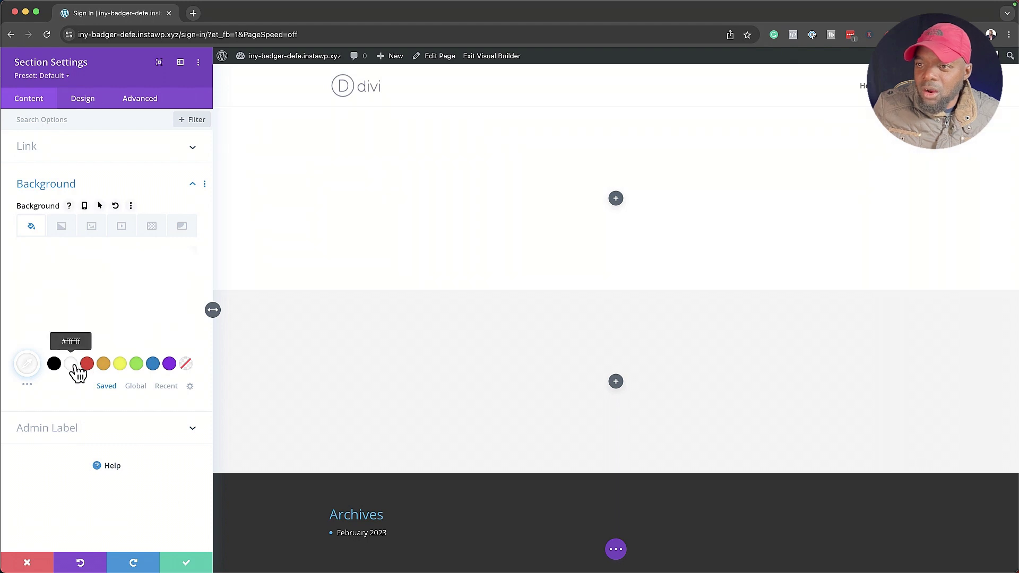
click(187, 563)
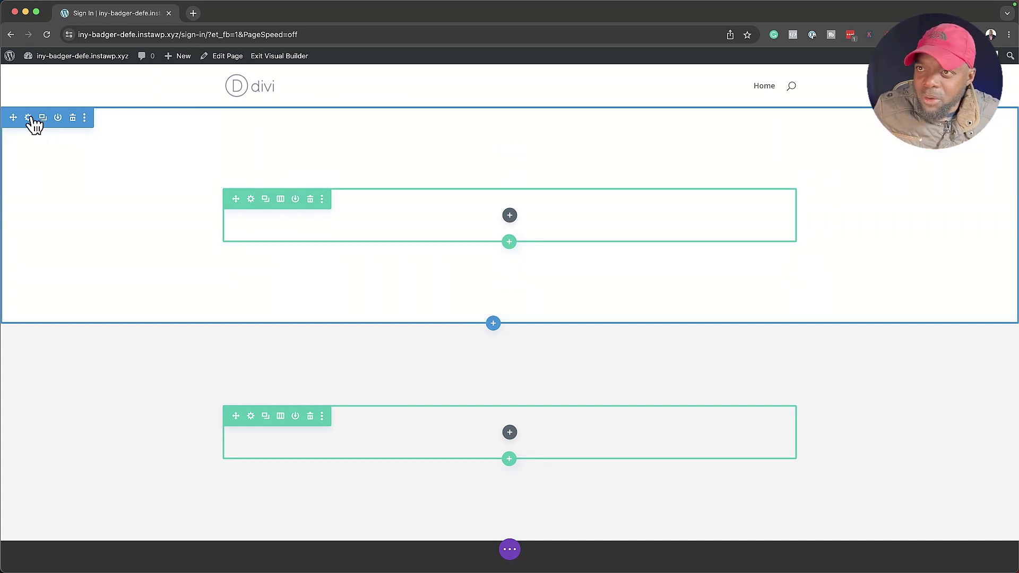
Add a Logged In Status display condition so the top section shows only to logged-in users.
click(29, 119)
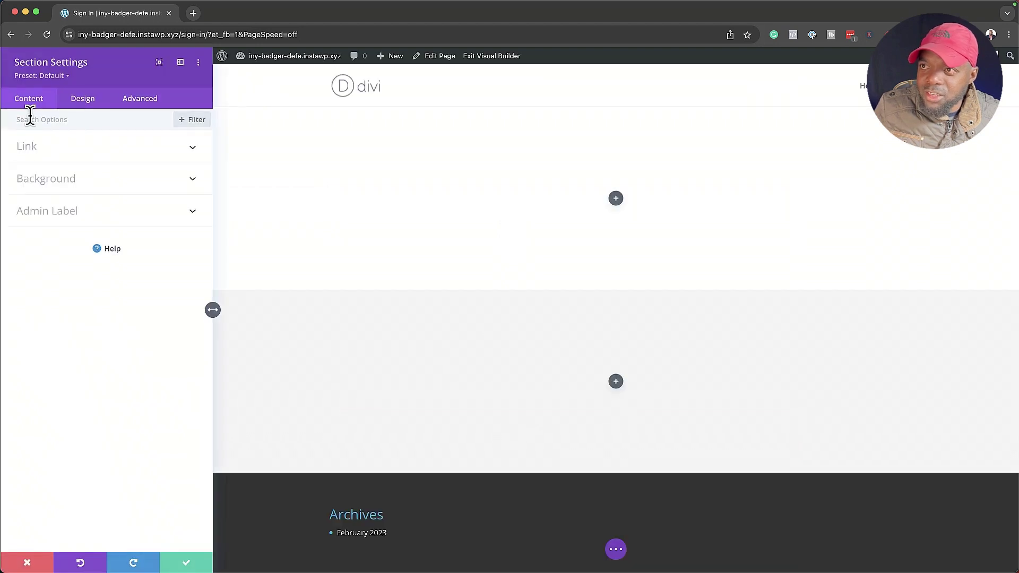
click(143, 101)
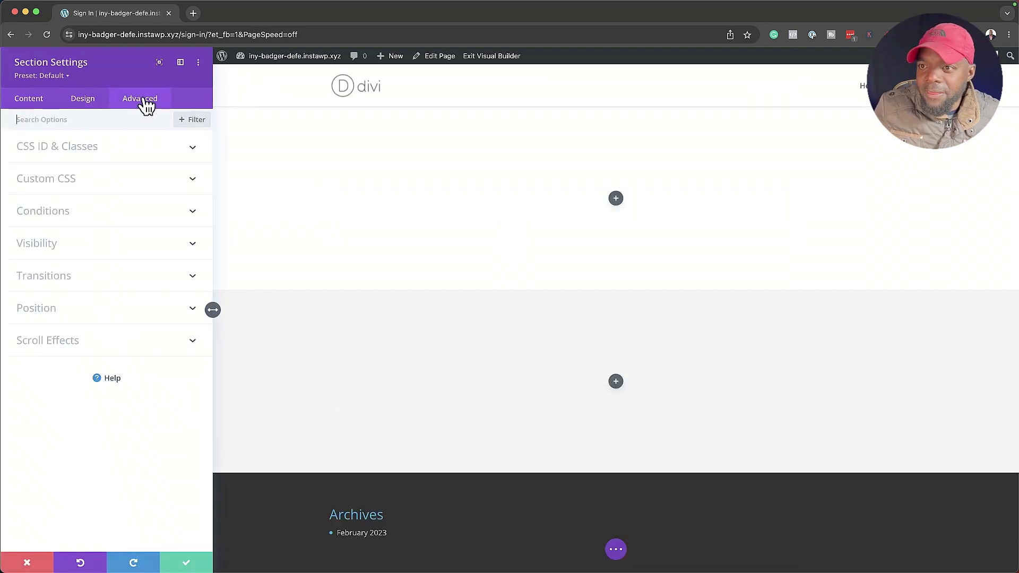
click(73, 213)
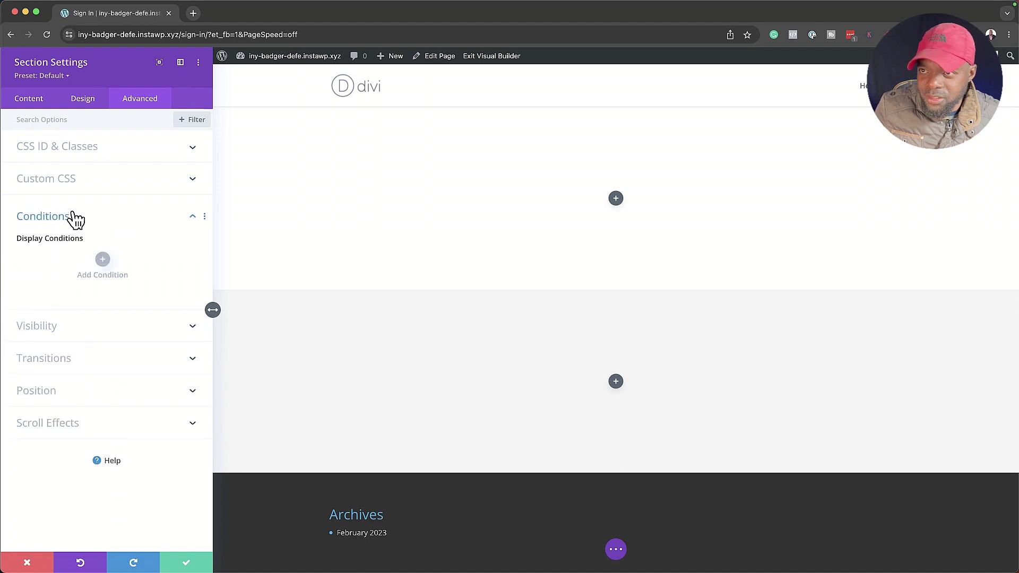
click(104, 263)
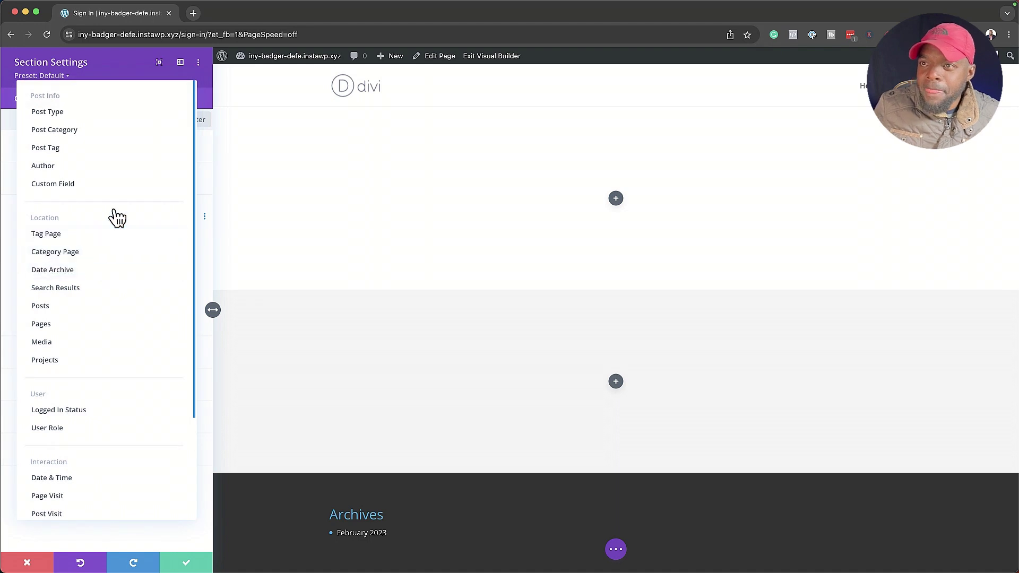
click(103, 411)
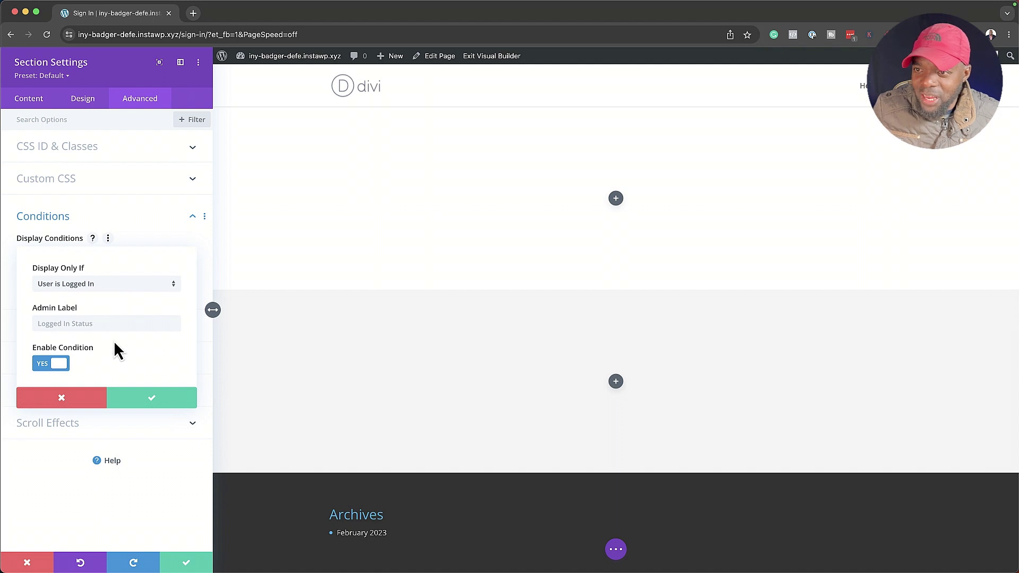
click(152, 399)
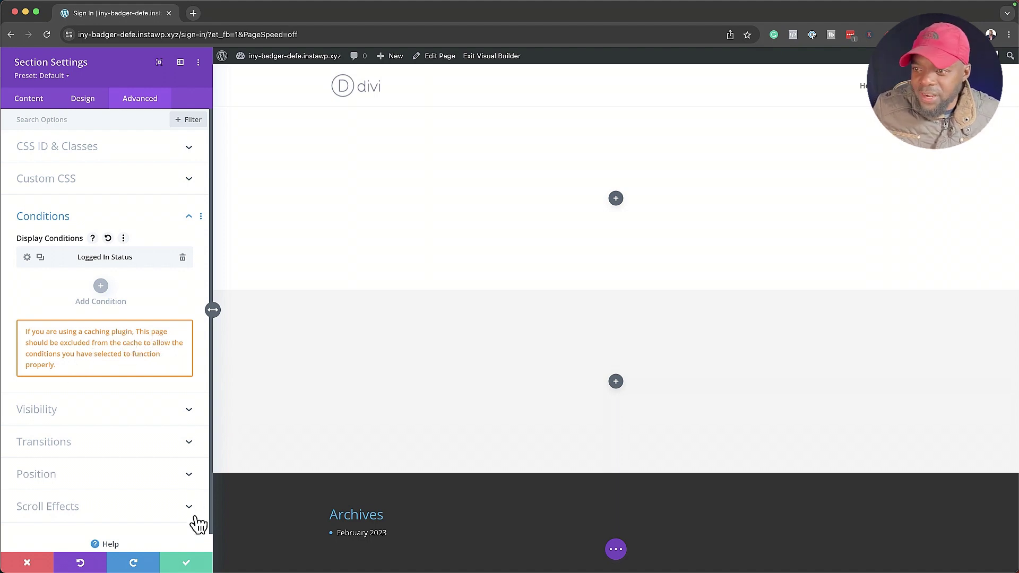
click(189, 562)
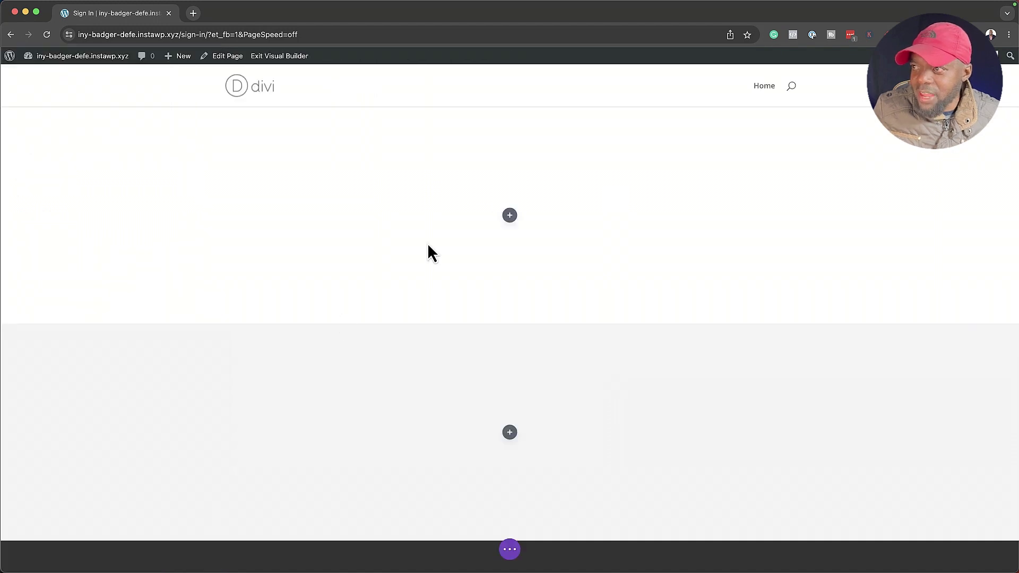
Add a Text module to the top row, paste Lorem ipsum and split it after 'amet,'.
click(510, 215)
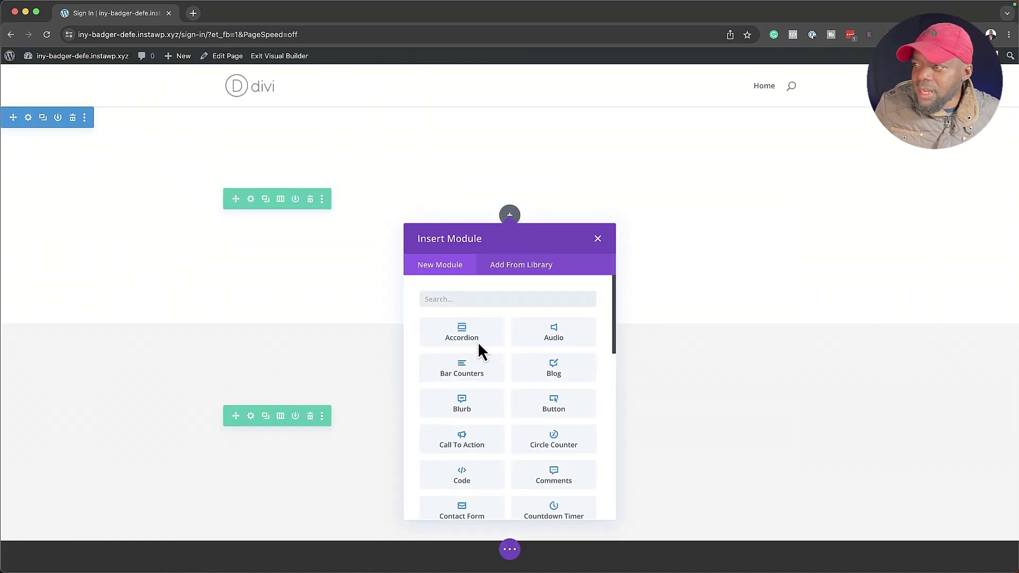
text(text)
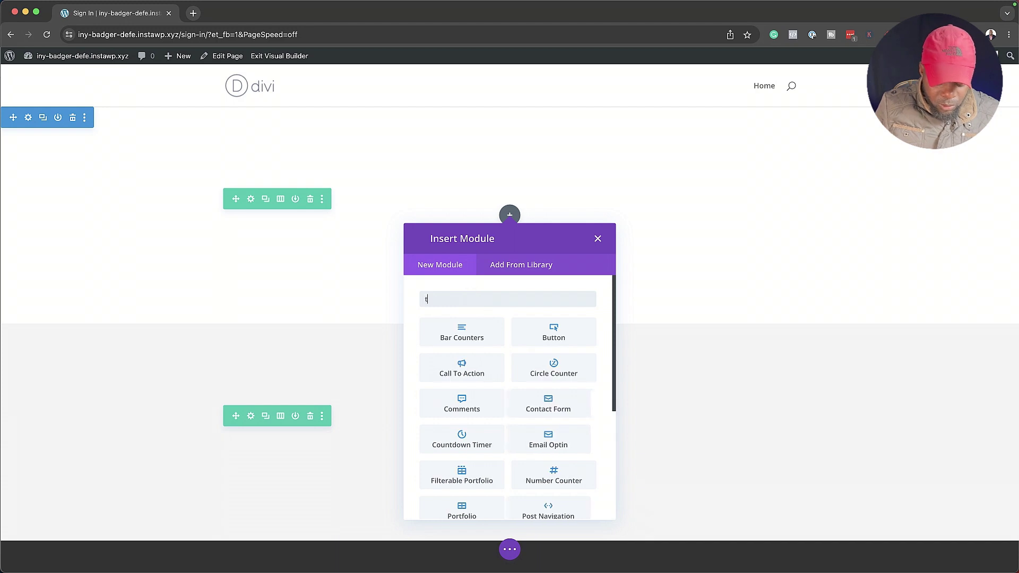
click(478, 344)
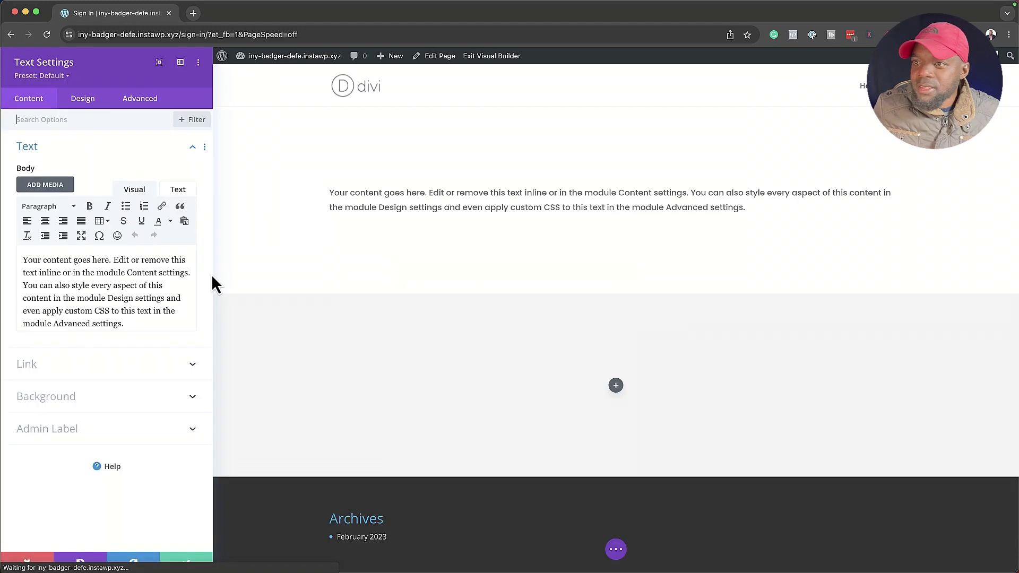
drag(141, 321, 21, 261)
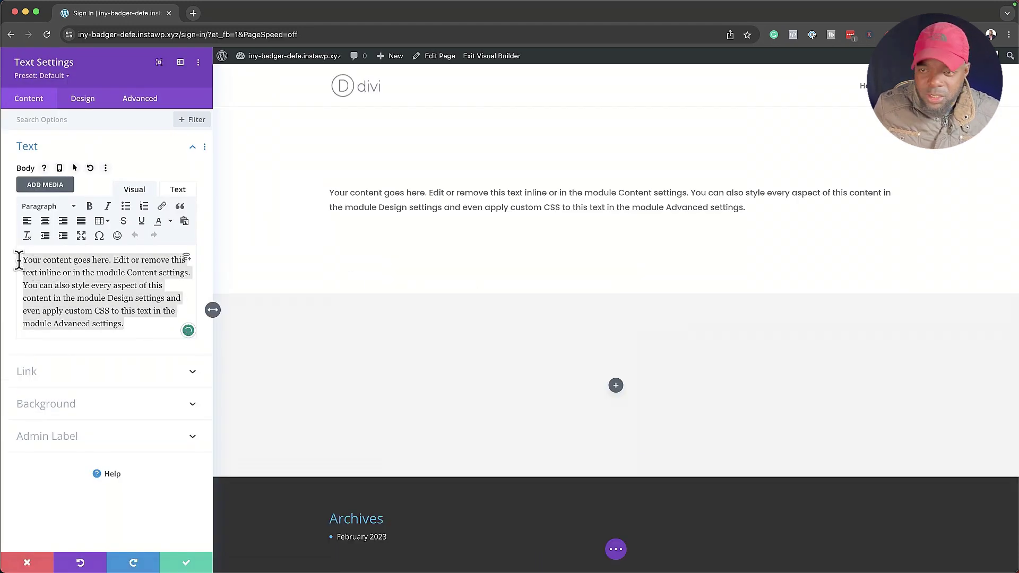
text(Lorem ipsum dolor sit amet, consectetuer adipiscing elit. Donec odio. Quisque volutpat mattis eros. Nullam malesuada erat ut turpis. Suspendisse urna nibh viverra non semper suscipit posuere a pede.)
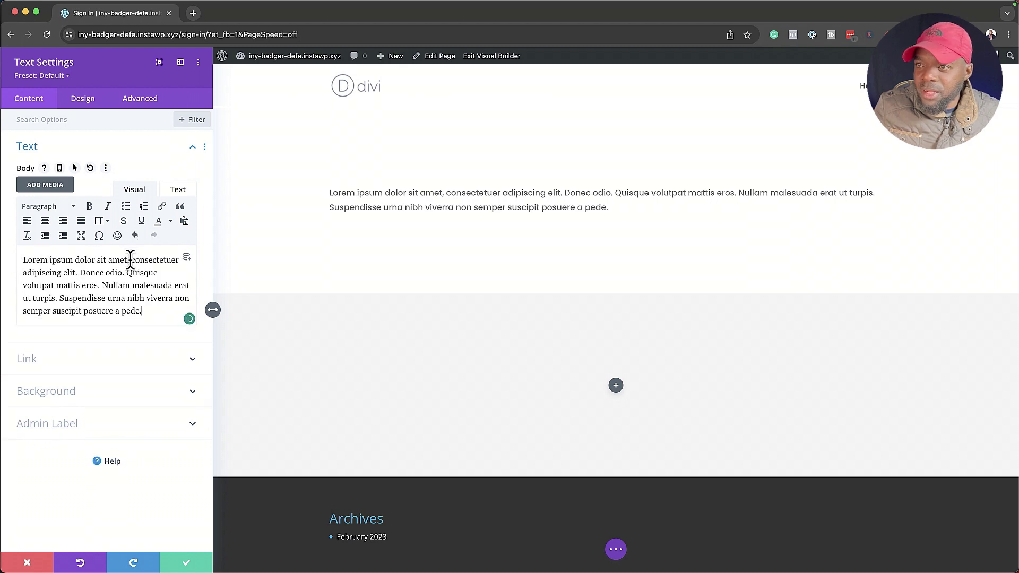
key(Return)
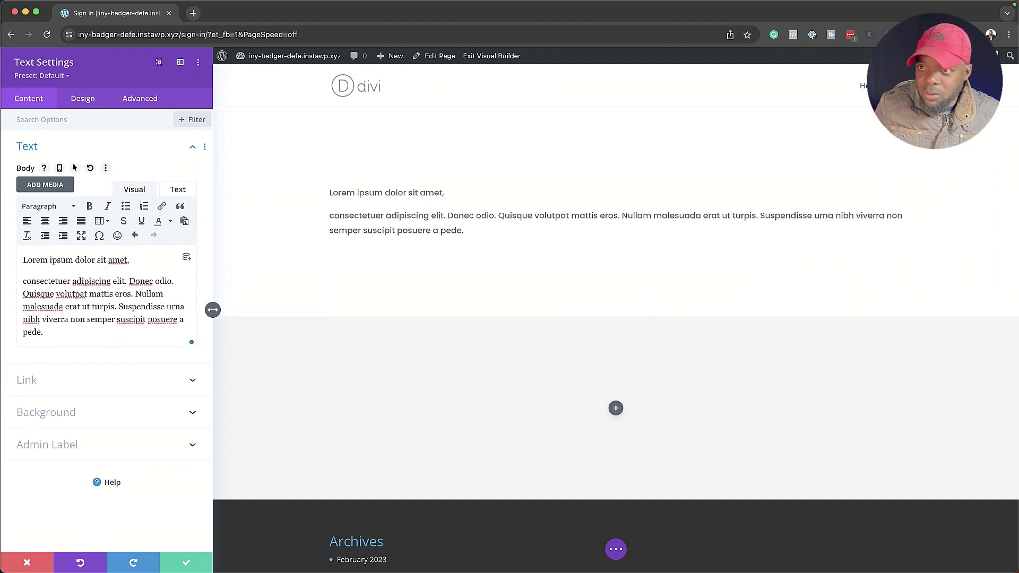
text(E)
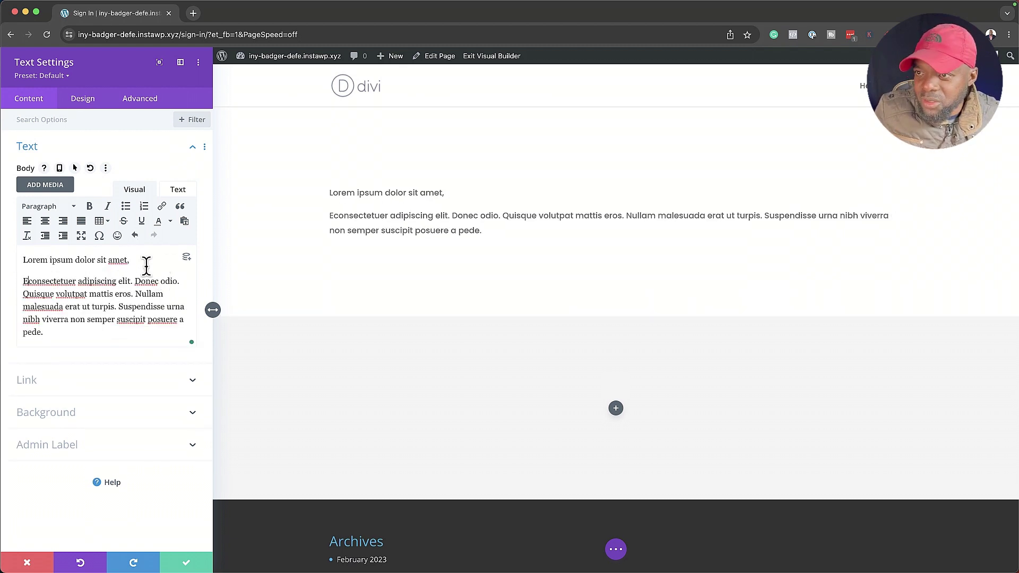
Make the first line a Heading 2, centre-align all the text, and save the module.
drag(105, 255, 27, 254)
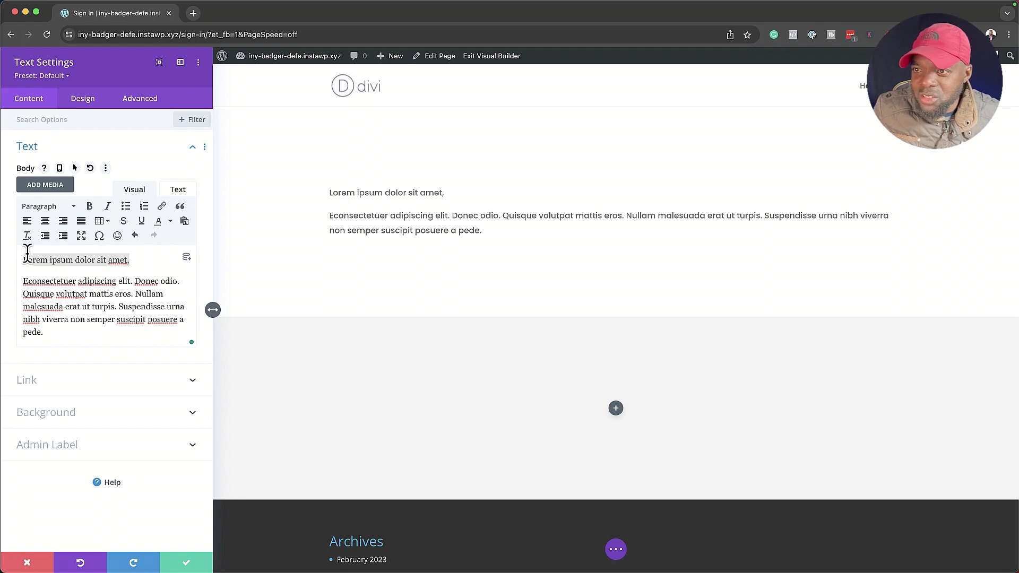
click(43, 206)
click(62, 271)
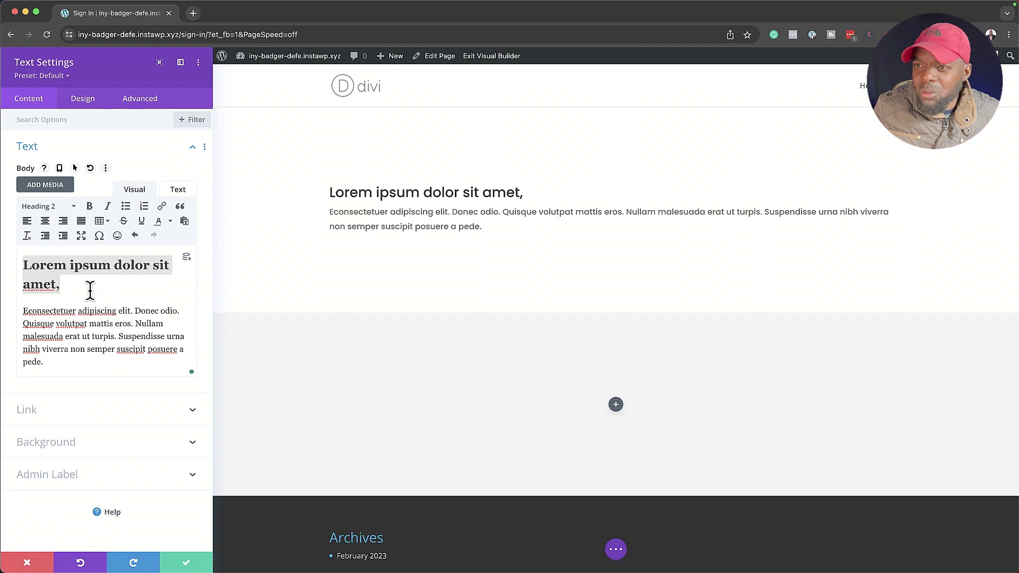
click(64, 286)
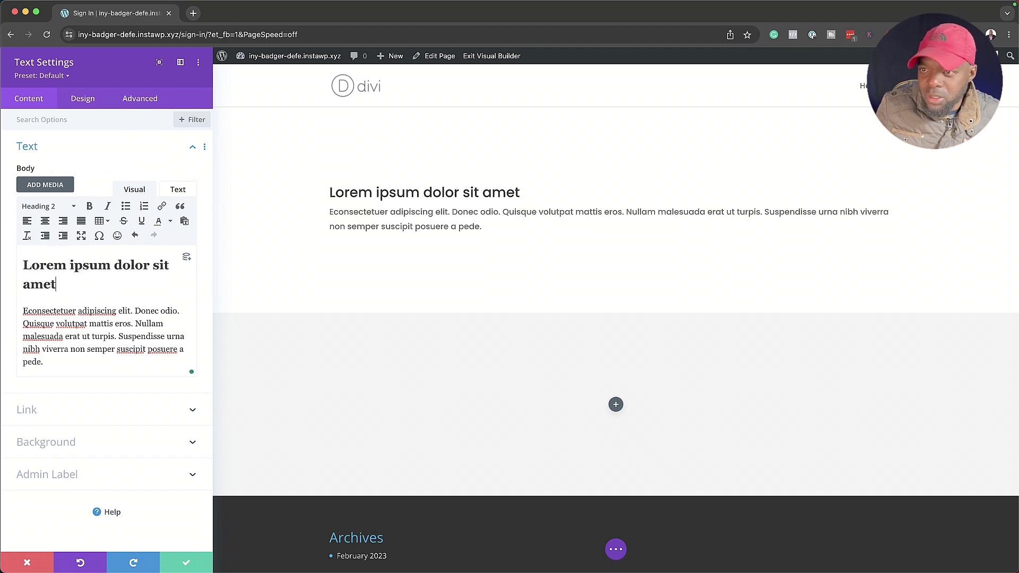
drag(62, 359, 62, 234)
click(46, 221)
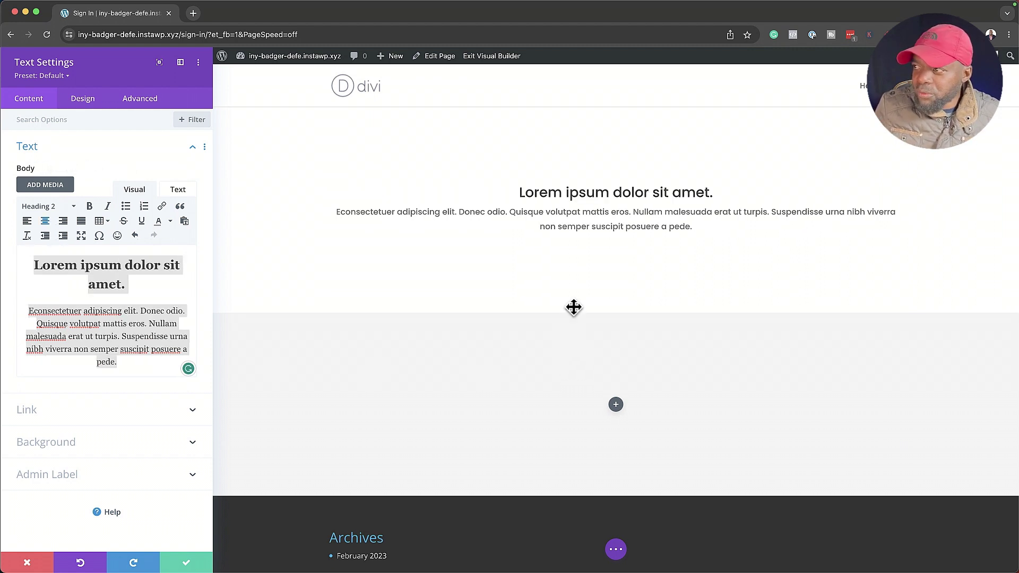
click(190, 566)
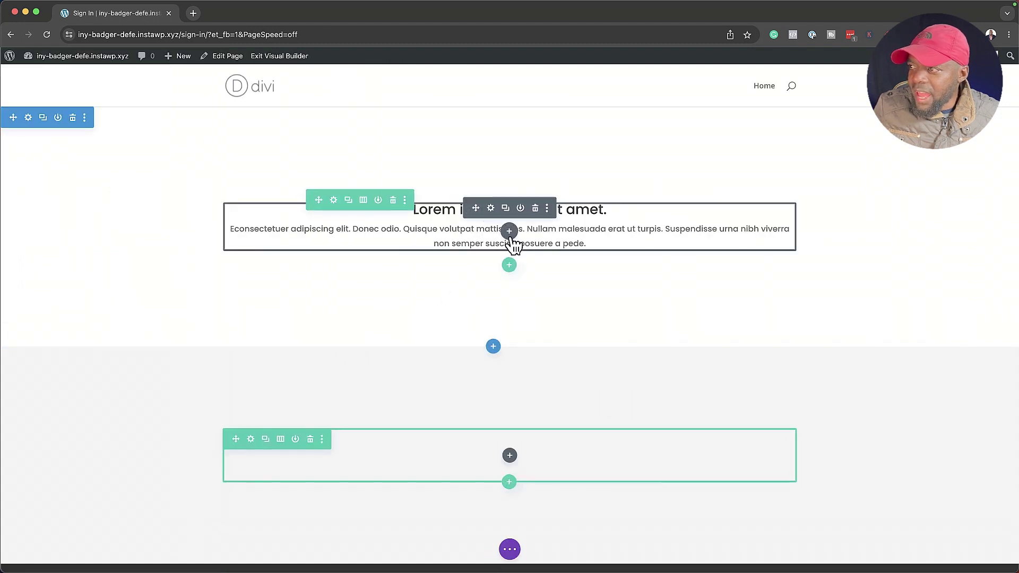
Insert a two-column row below the text and add a Video module to each column.
click(510, 265)
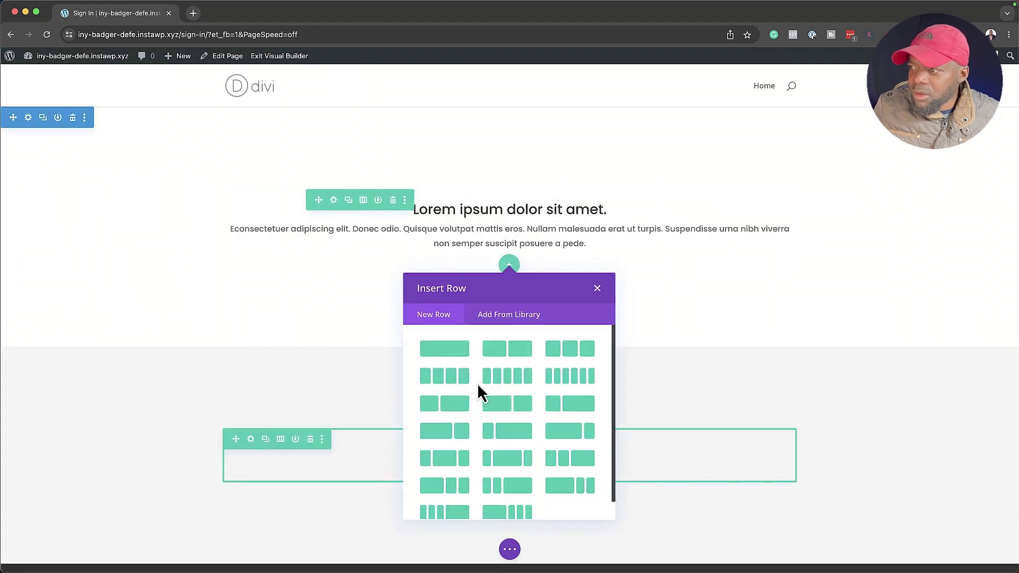
click(519, 362)
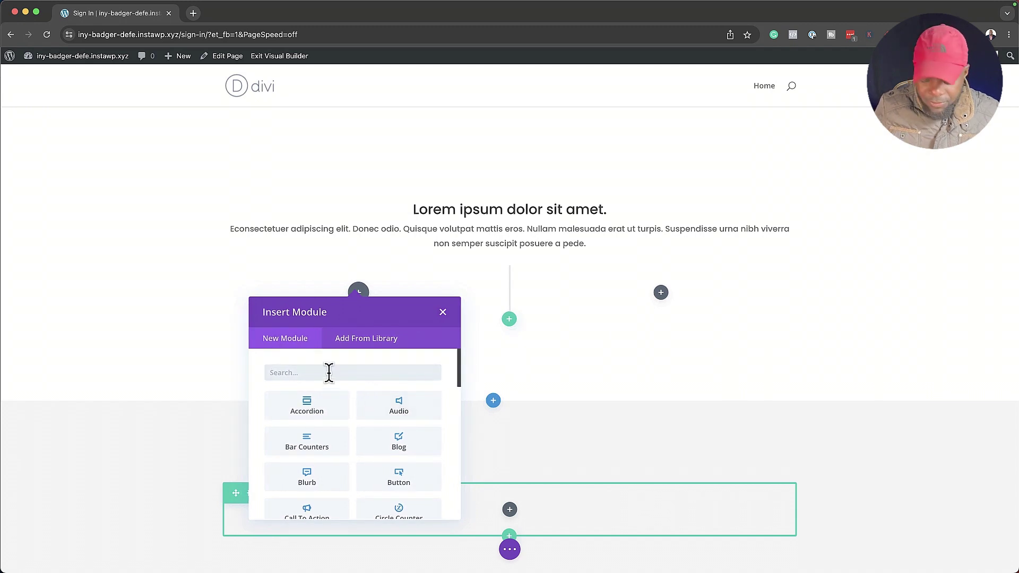
text(vide)
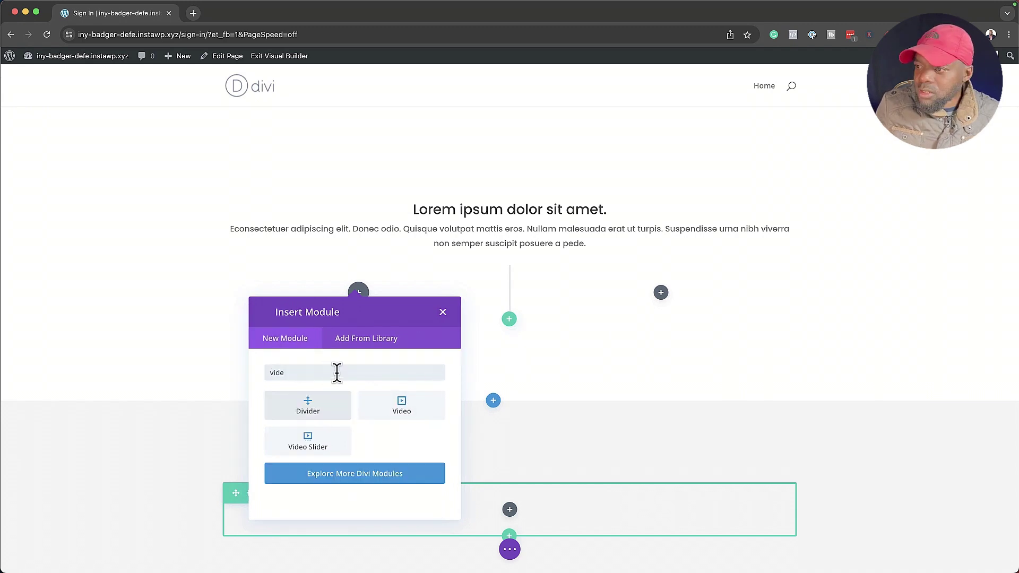
click(411, 410)
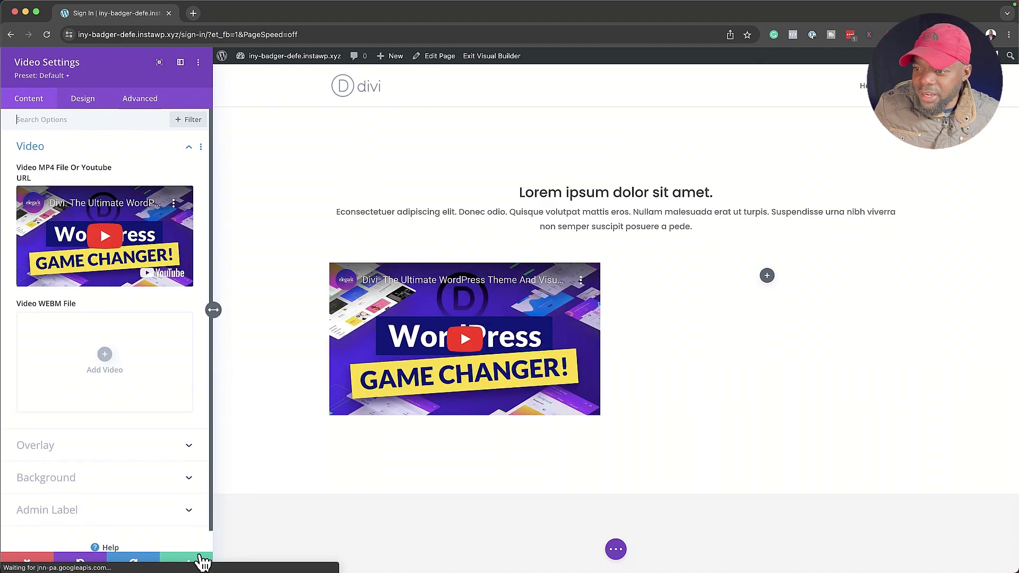
click(187, 563)
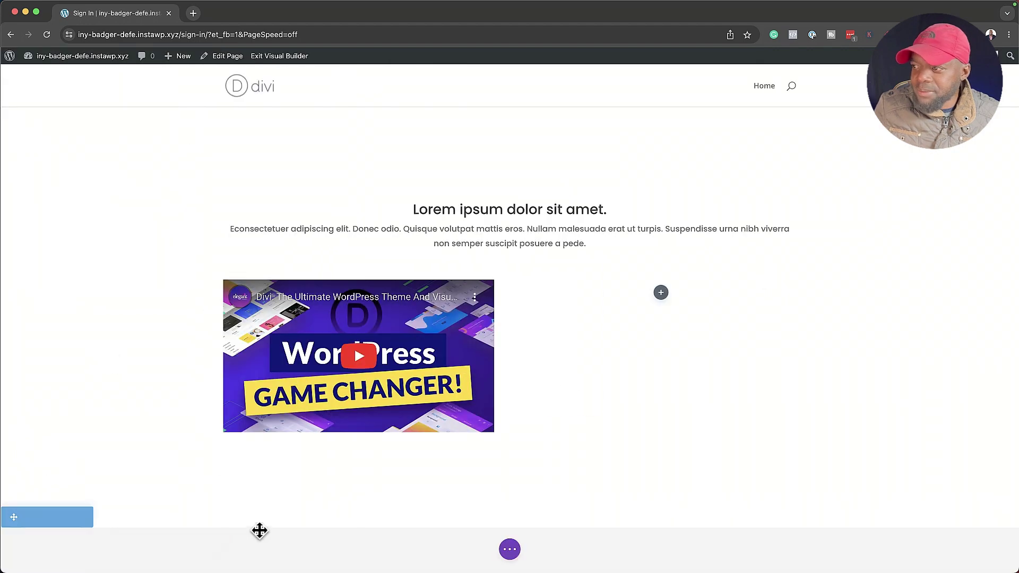
click(662, 293)
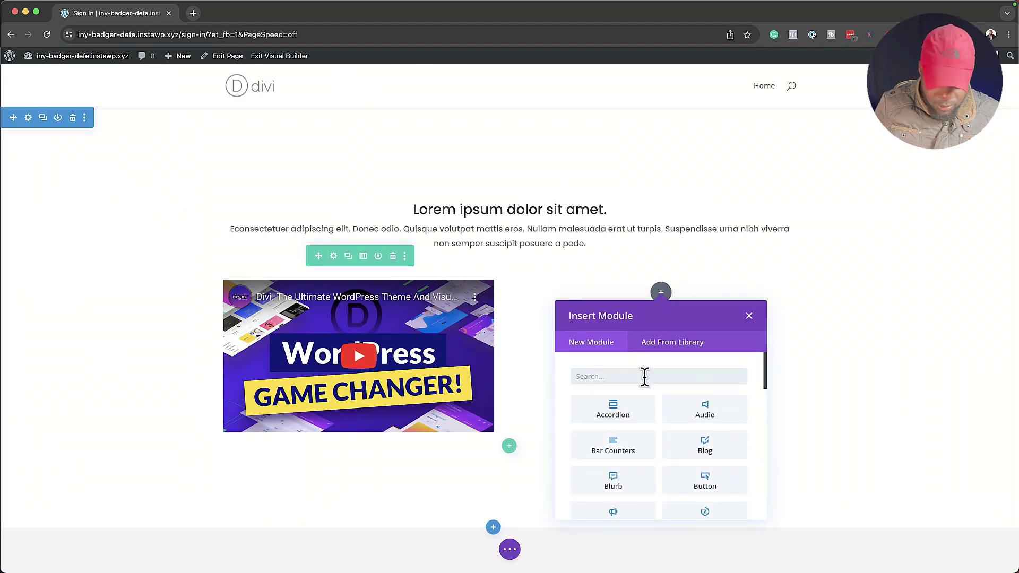
text(vide)
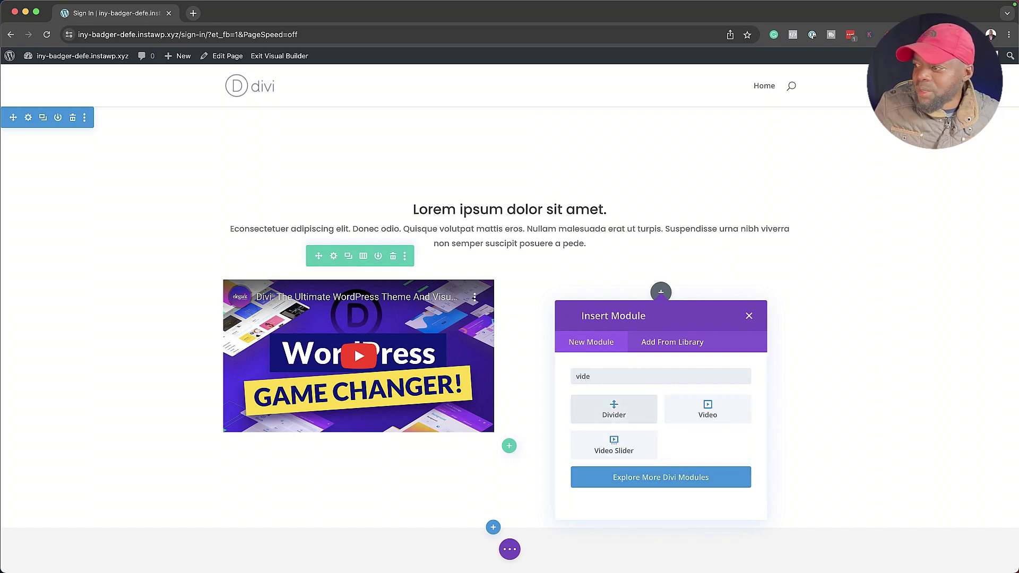
click(711, 406)
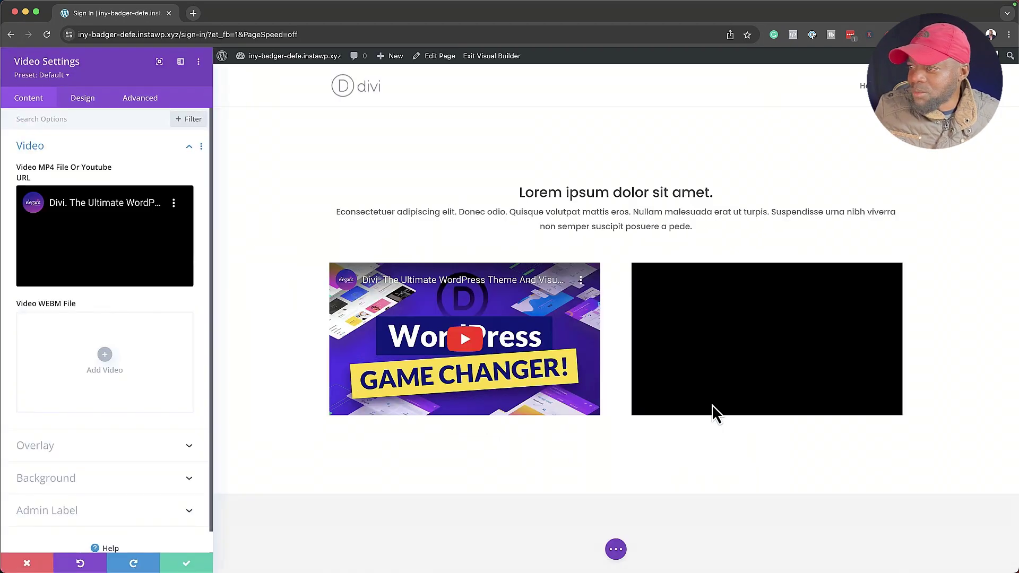
click(192, 561)
Add a Text module reading 'Part A' under the left video.
click(358, 413)
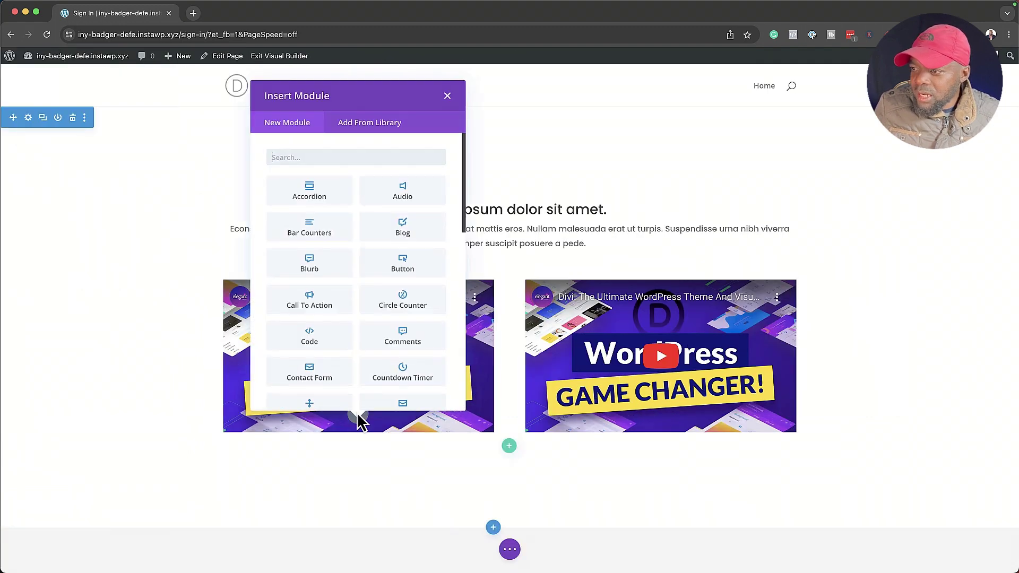
text(text)
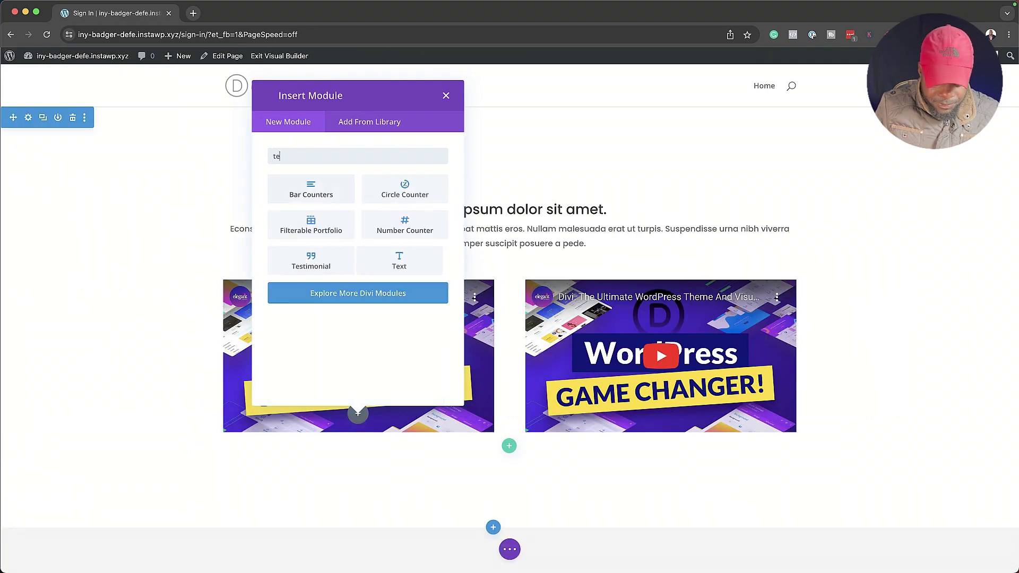
click(339, 198)
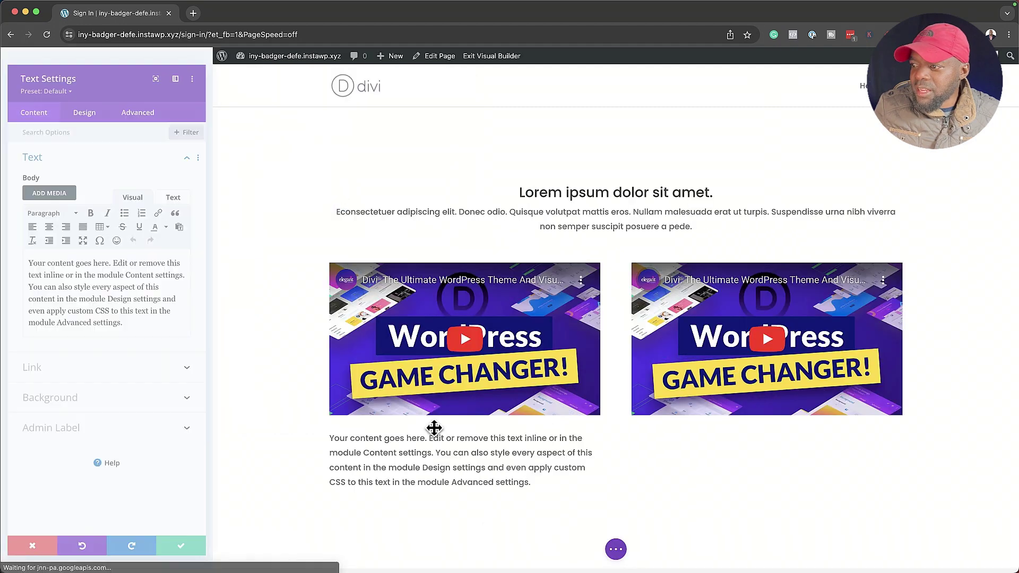
drag(136, 321, 25, 259)
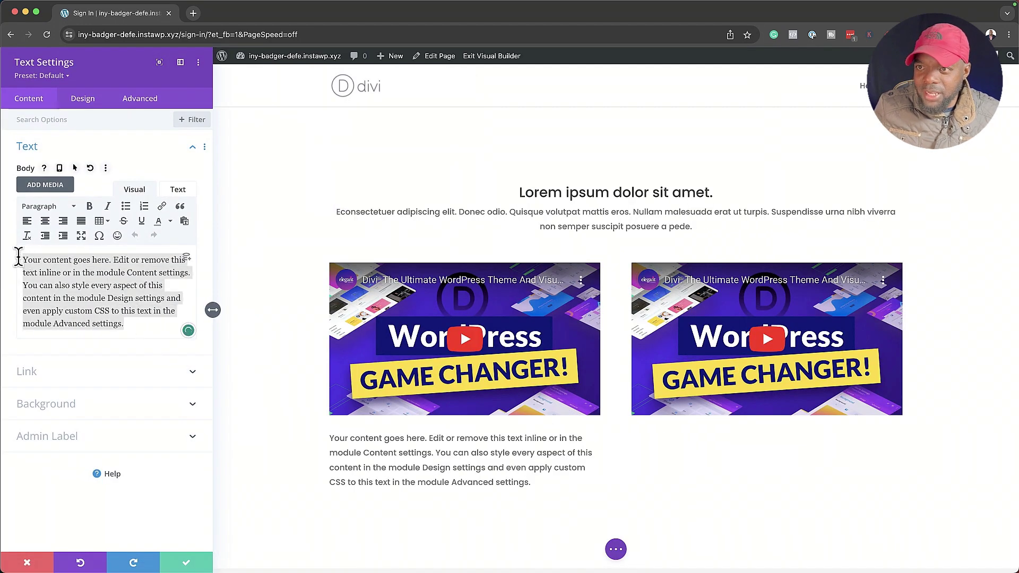
text(Part A)
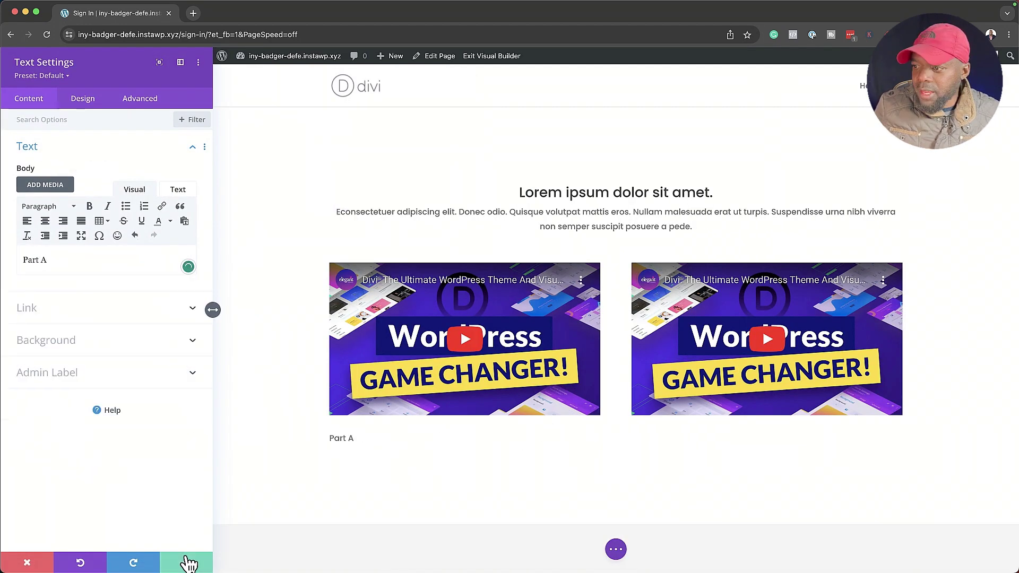
click(187, 563)
Format 'Part A' as a centred Heading 3.
click(340, 454)
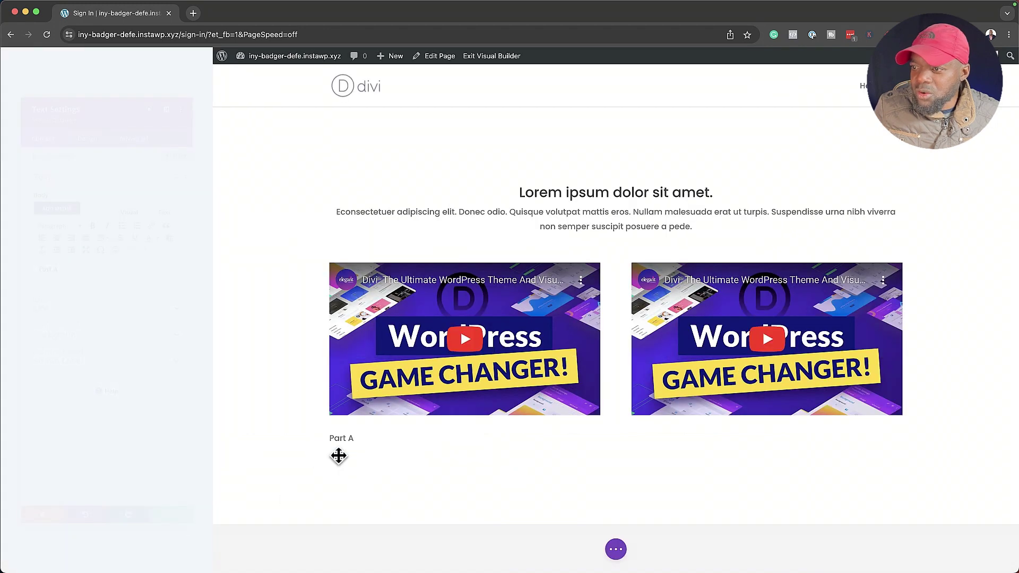
drag(65, 257, 12, 257)
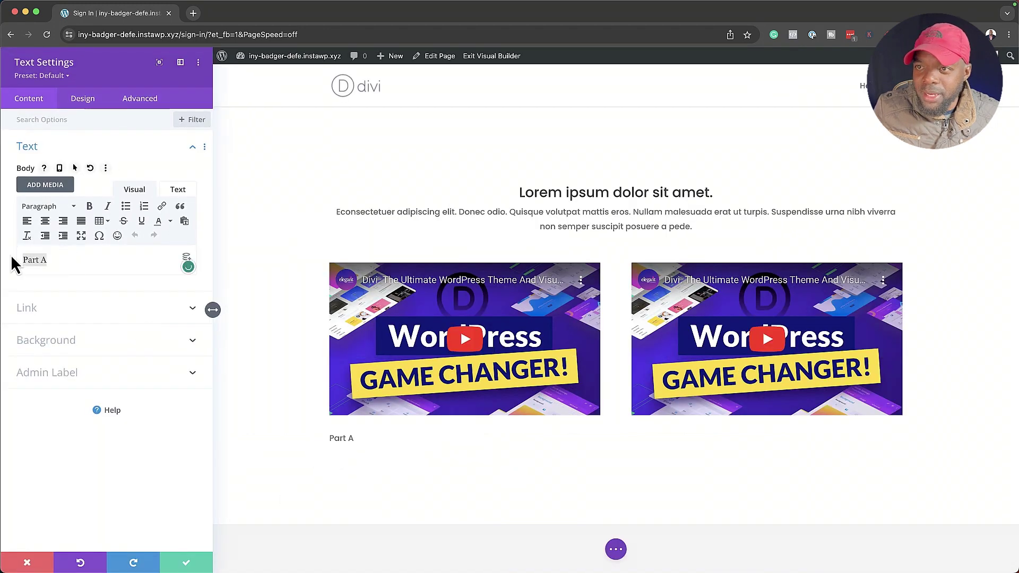
click(47, 206)
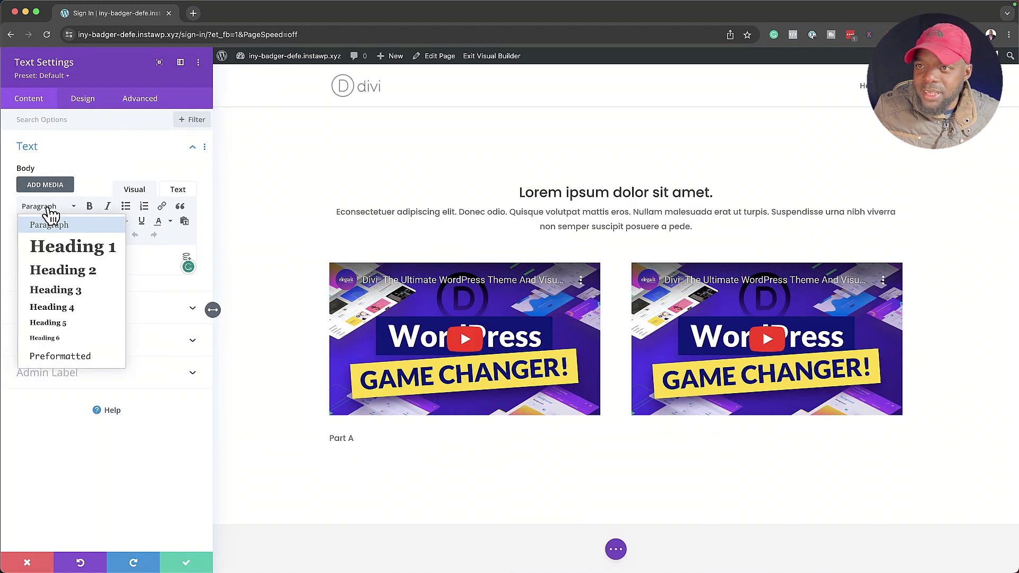
click(64, 290)
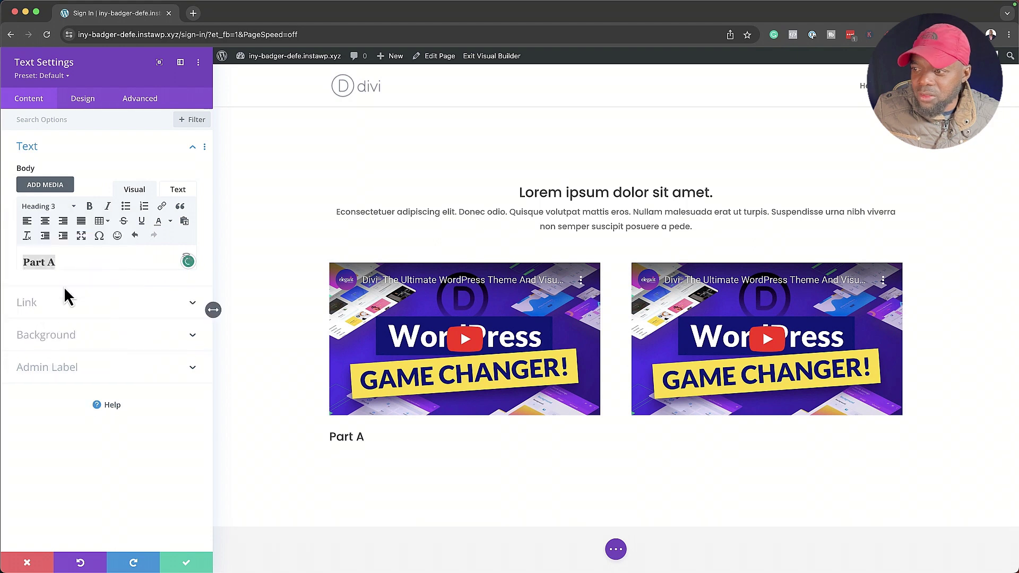
click(48, 224)
click(183, 562)
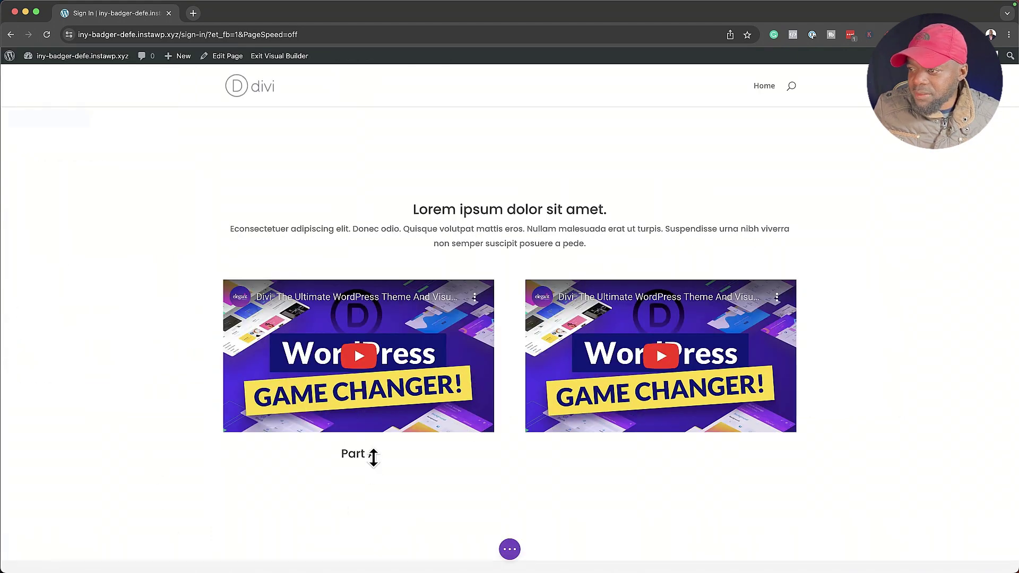
Duplicate the Part A heading under the right video and change it to 'Part B'.
click(358, 455)
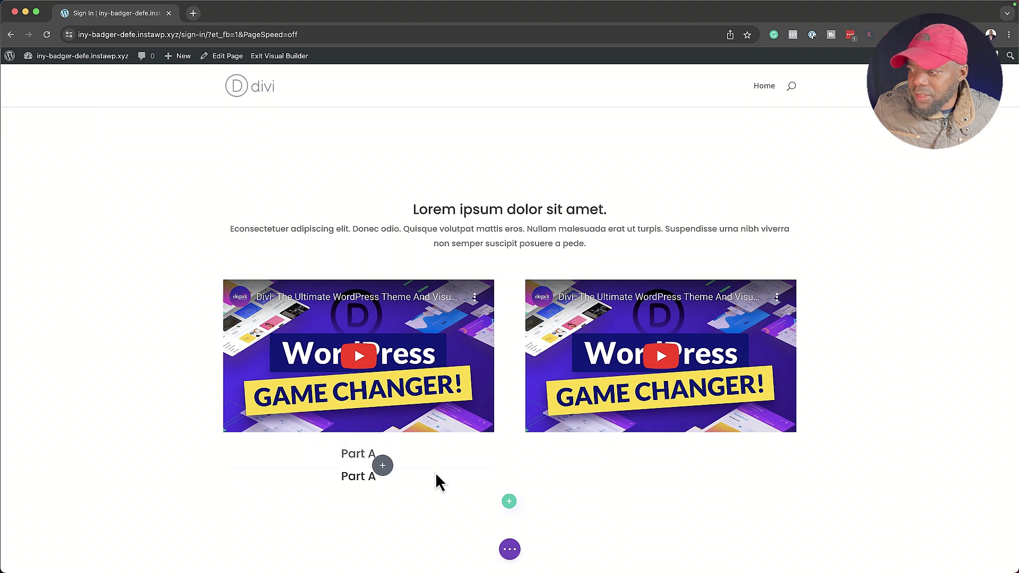
drag(439, 483, 659, 455)
click(644, 455)
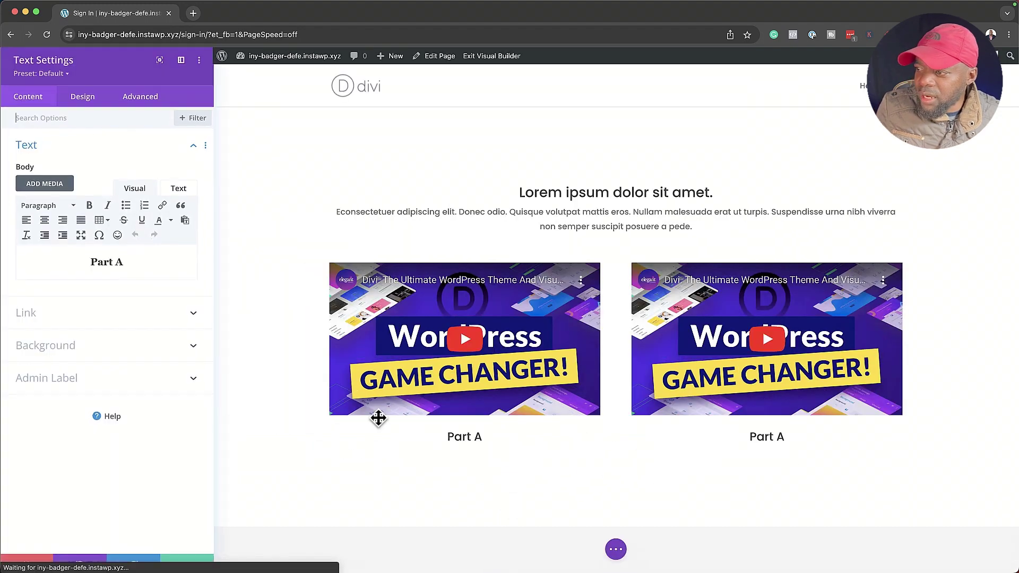
click(123, 263)
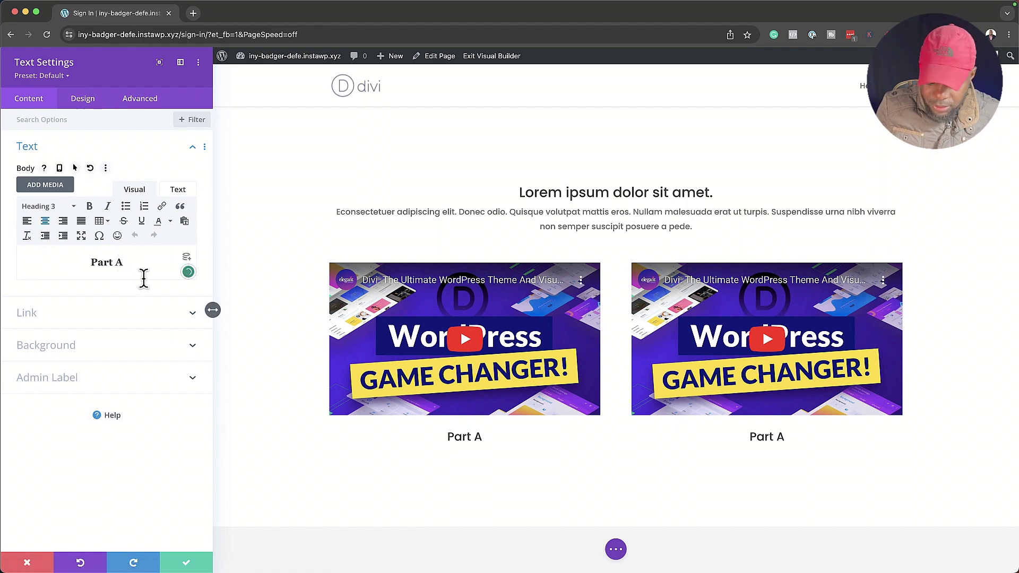
key(BackSpace)
text(b)
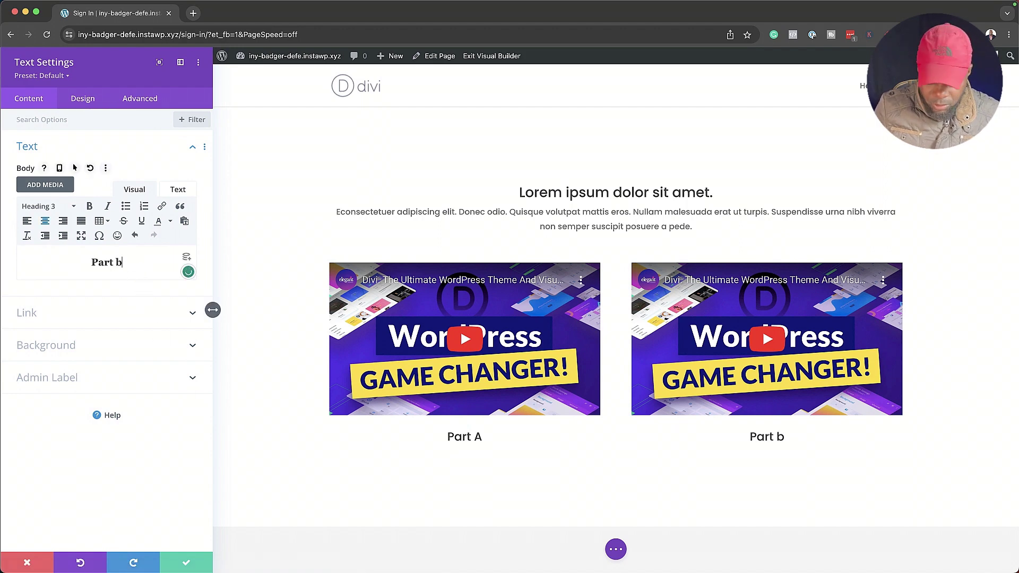
key(BackSpace)
text(B)
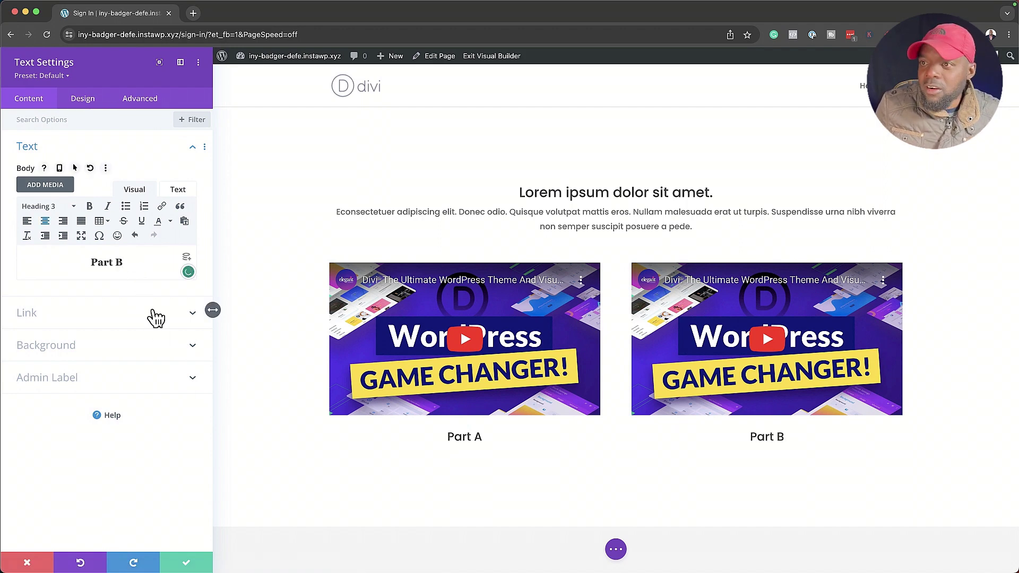
click(187, 561)
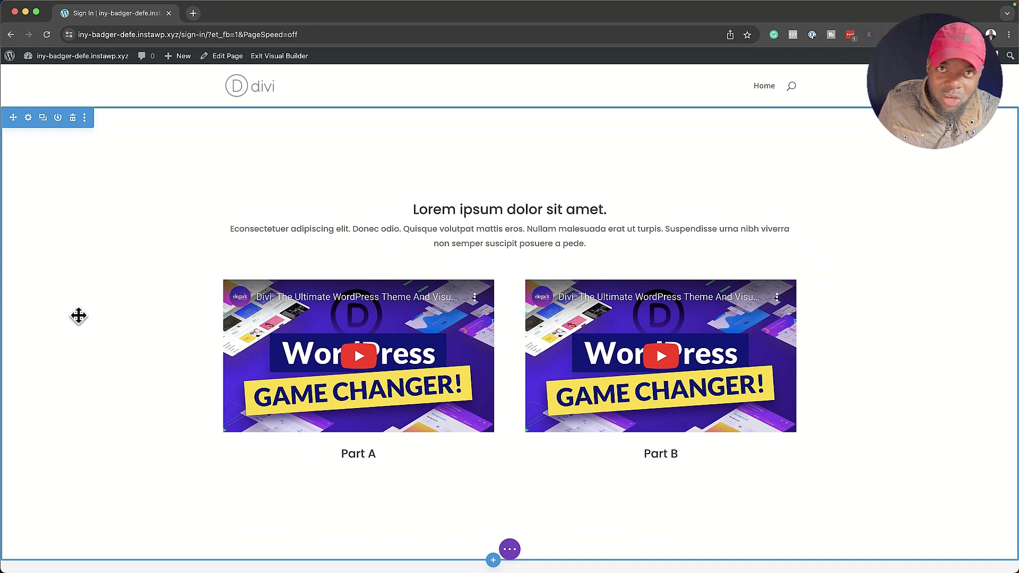
scroll(135, 337, down, 8)
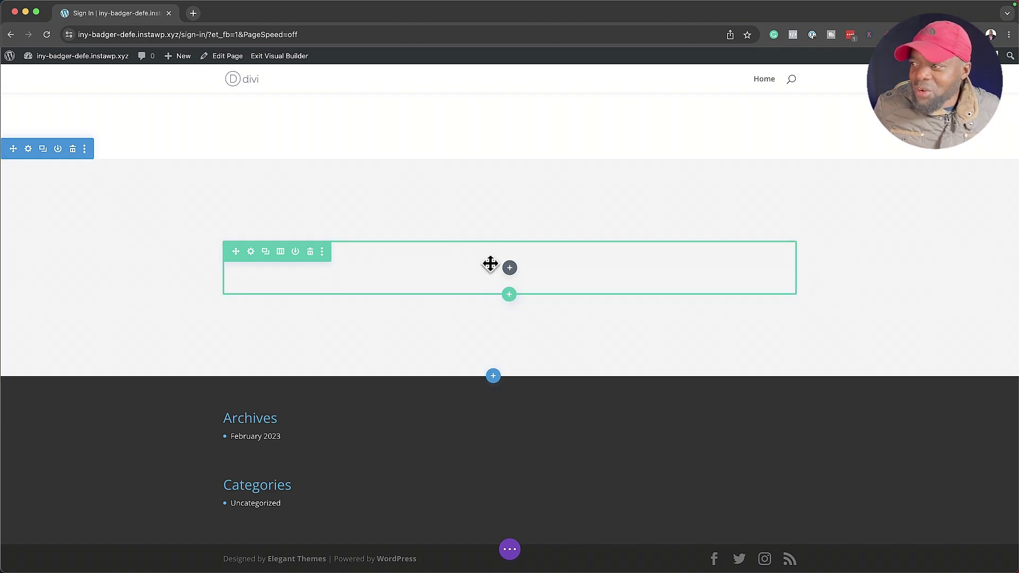
click(510, 269)
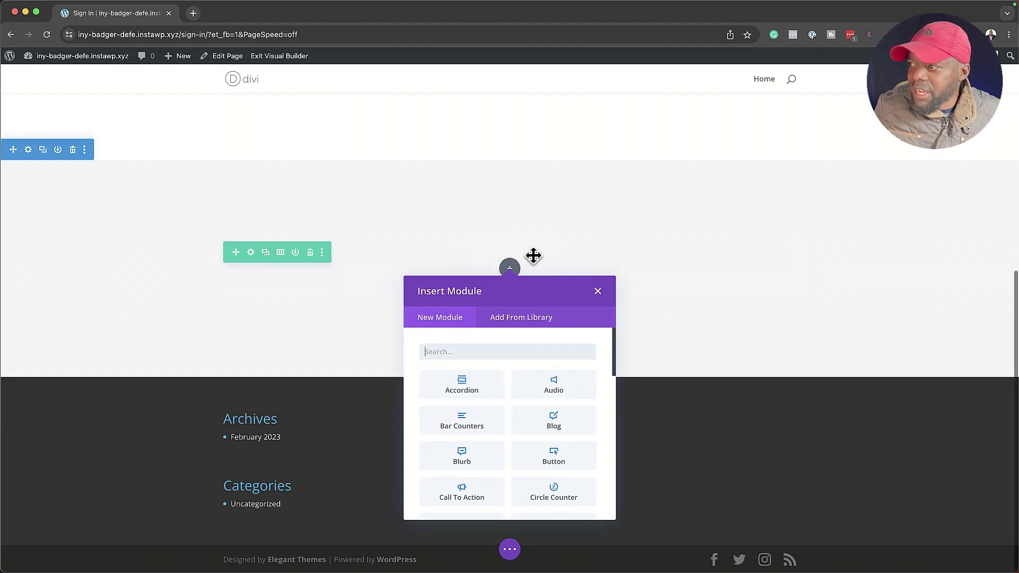
scroll(532, 255, up, 2)
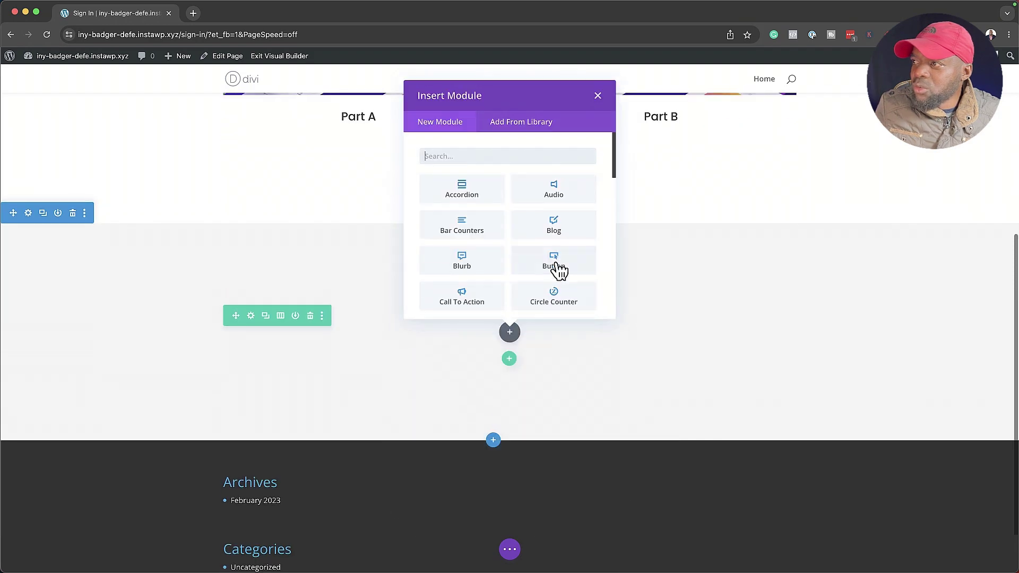
scroll(161, 161, up, 5)
scroll(162, 161, down, 3)
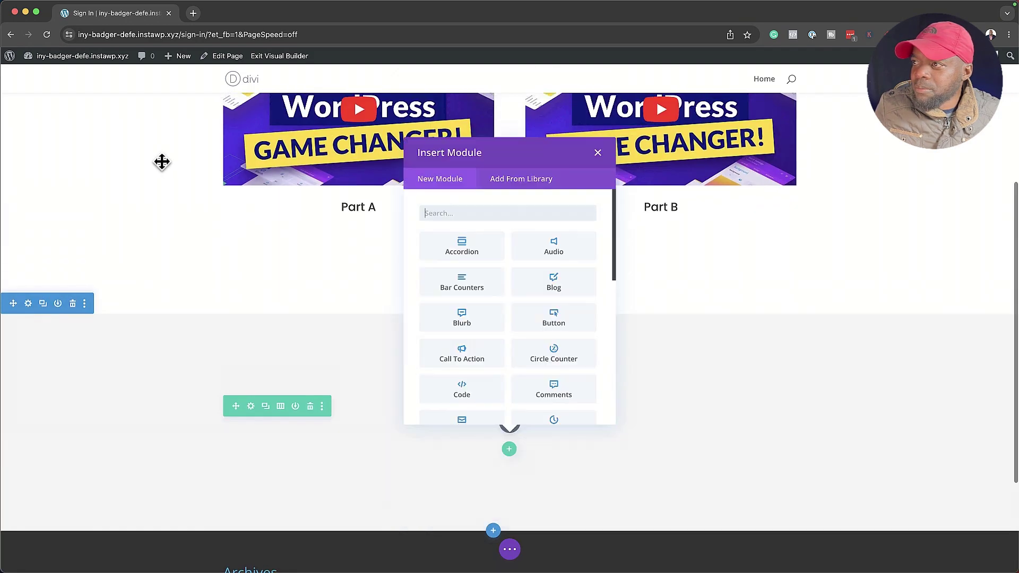
click(599, 97)
Copy the Lorem ipsum text module into the lower section and add a Login module below it.
scroll(117, 246, up, 6)
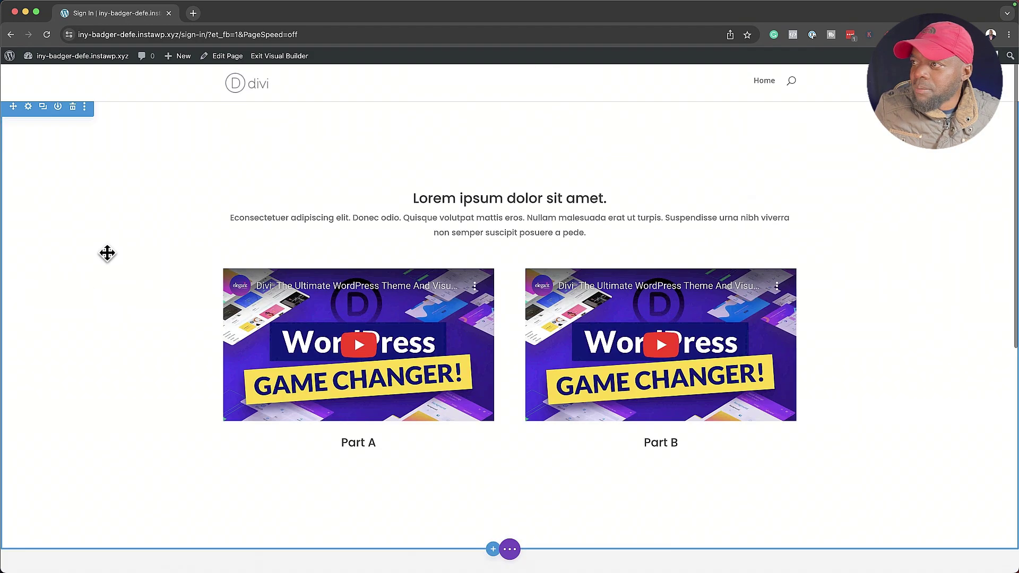
click(506, 209)
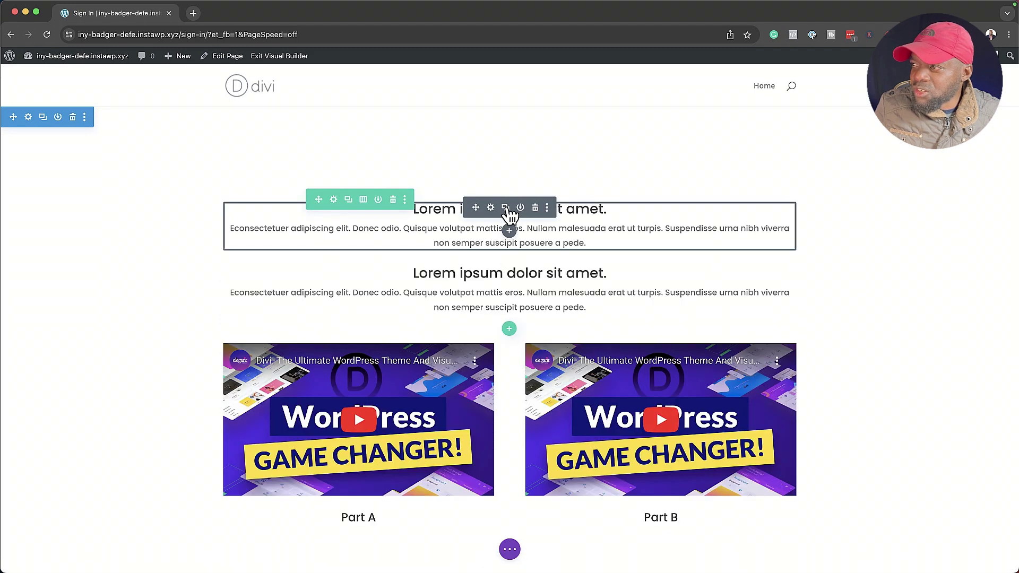
drag(475, 208, 485, 457)
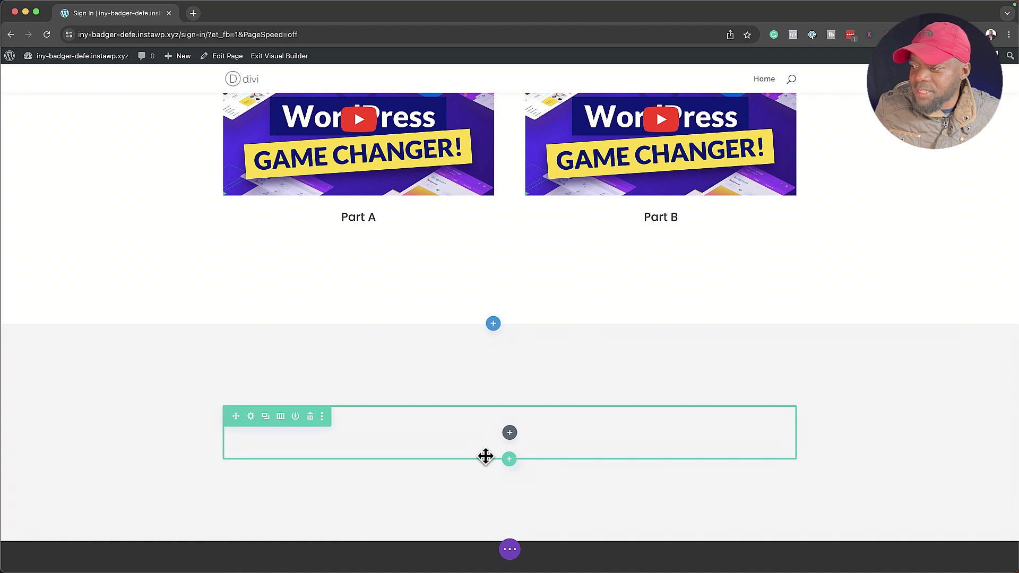
scroll(384, 416, down, 4)
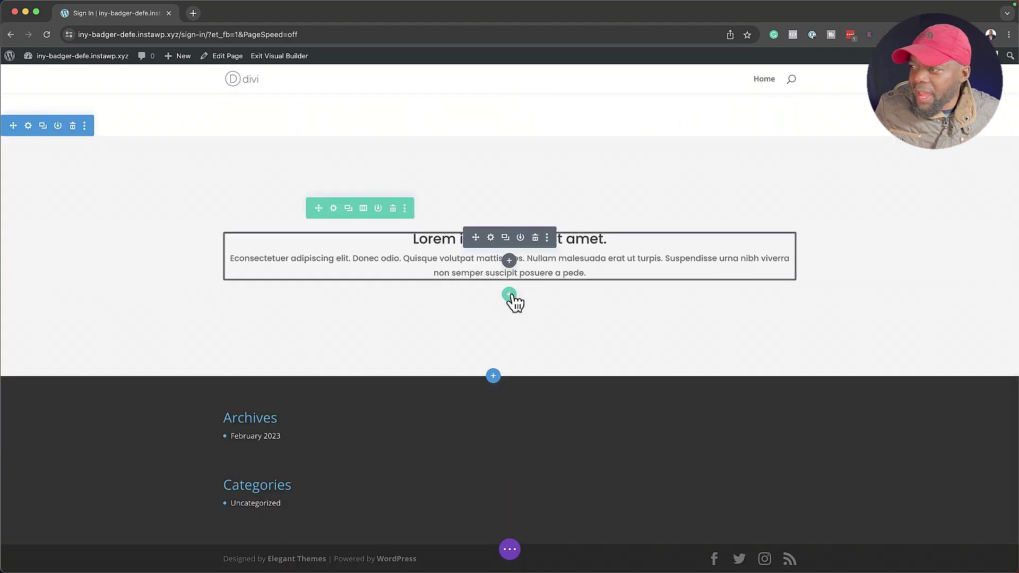
click(509, 261)
text(lo)
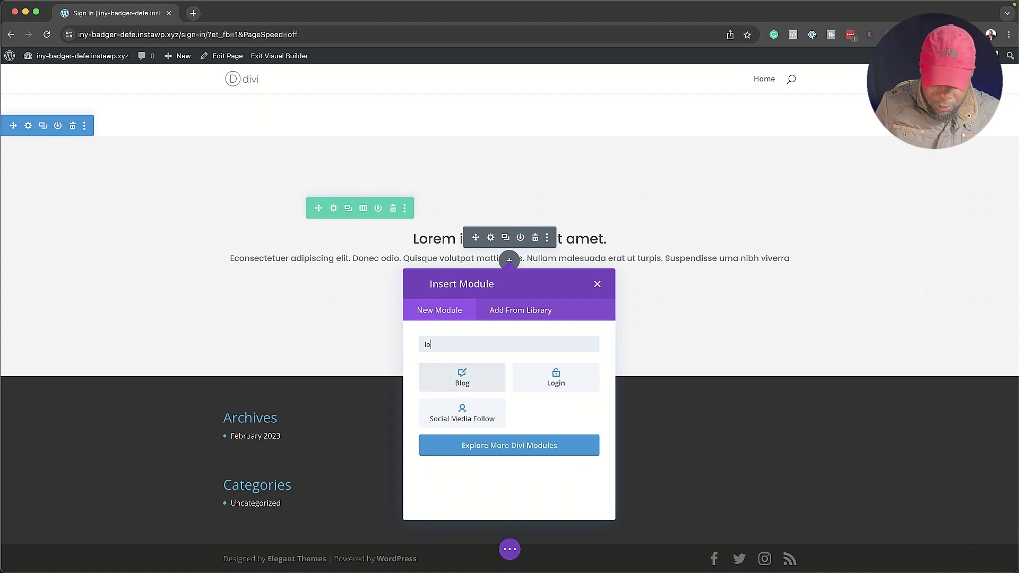
text(g)
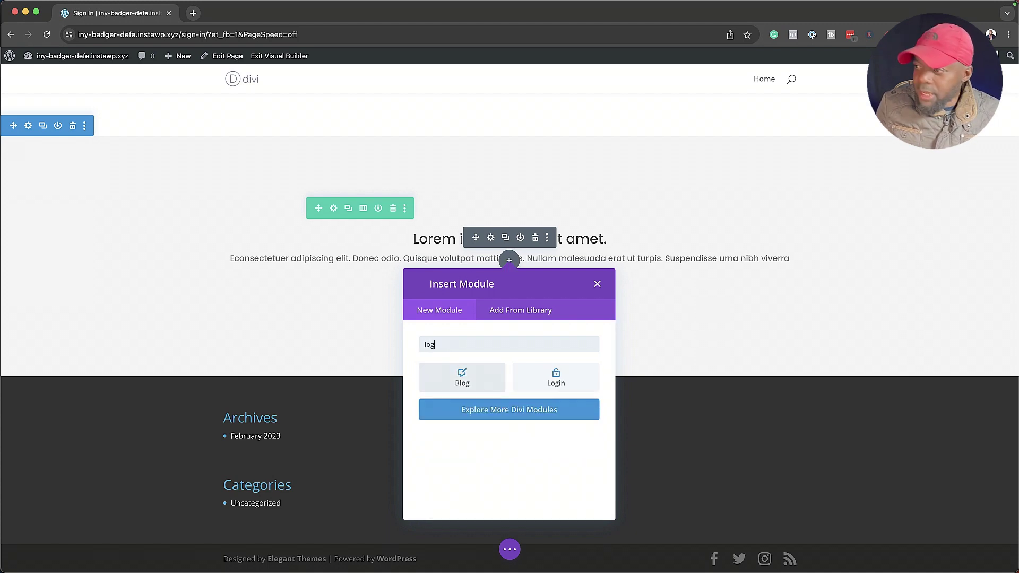
click(556, 378)
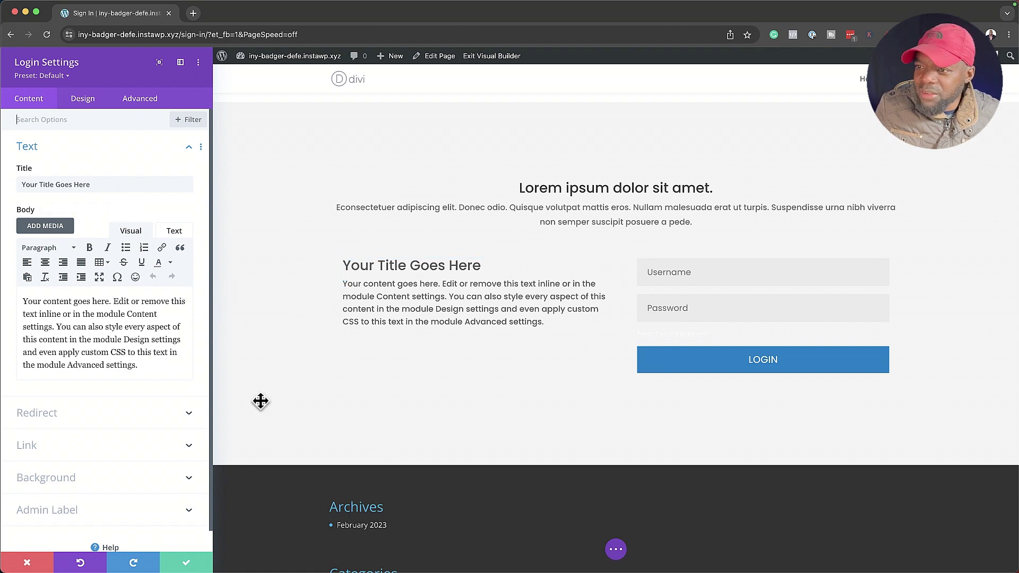
Replace the Login body with a trimmed Lorem ipsum paragraph and title it 'Login Here!'.
drag(152, 365, 16, 296)
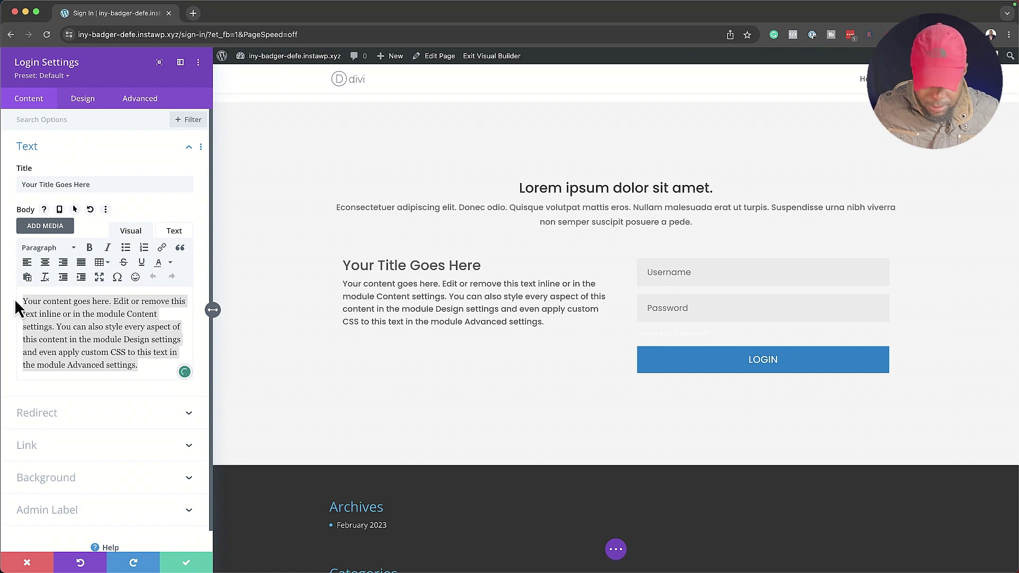
click(14, 298)
text(Lorem ipsum dolor sit amet, consectetuer adipiscing elit. Donec odio. Quisque volutpat mattis eros. Nullam malesuada erat ut turpis. Suspendisse urna nibh viverra non semper suscipit posuere a pede.)
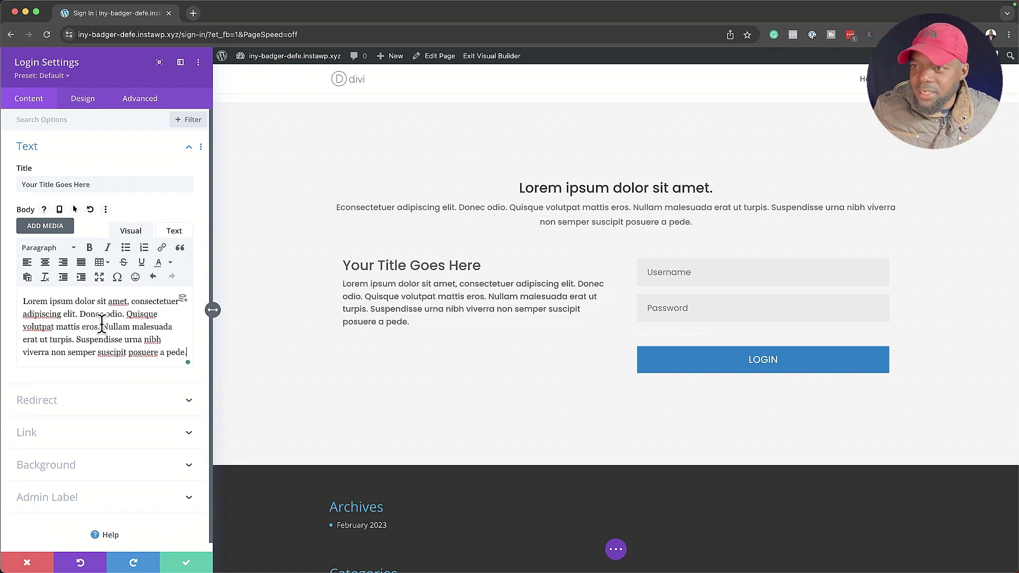
drag(122, 335, 185, 354)
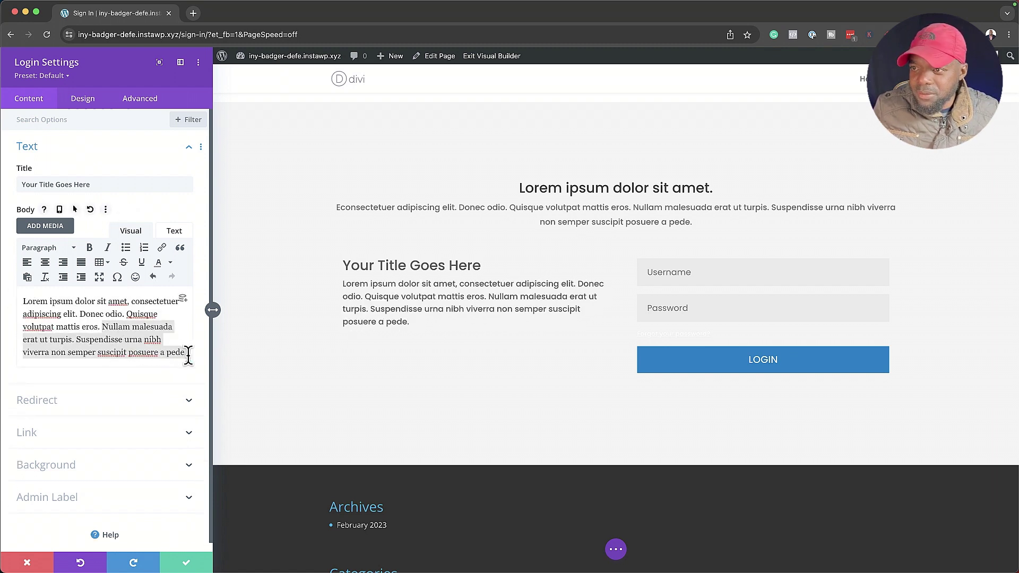
key(BackSpace)
triple_click(89, 186)
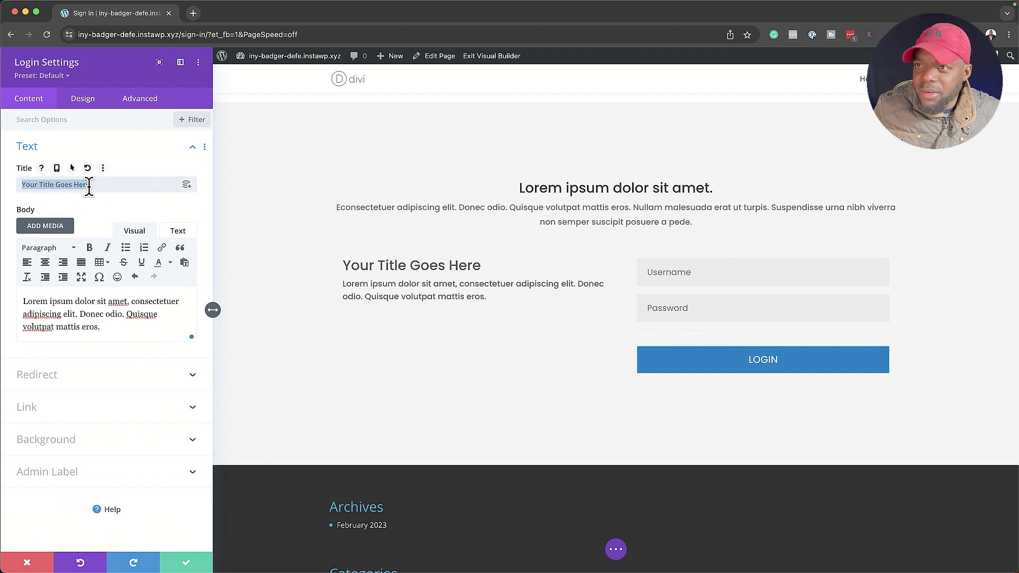
text(Lo)
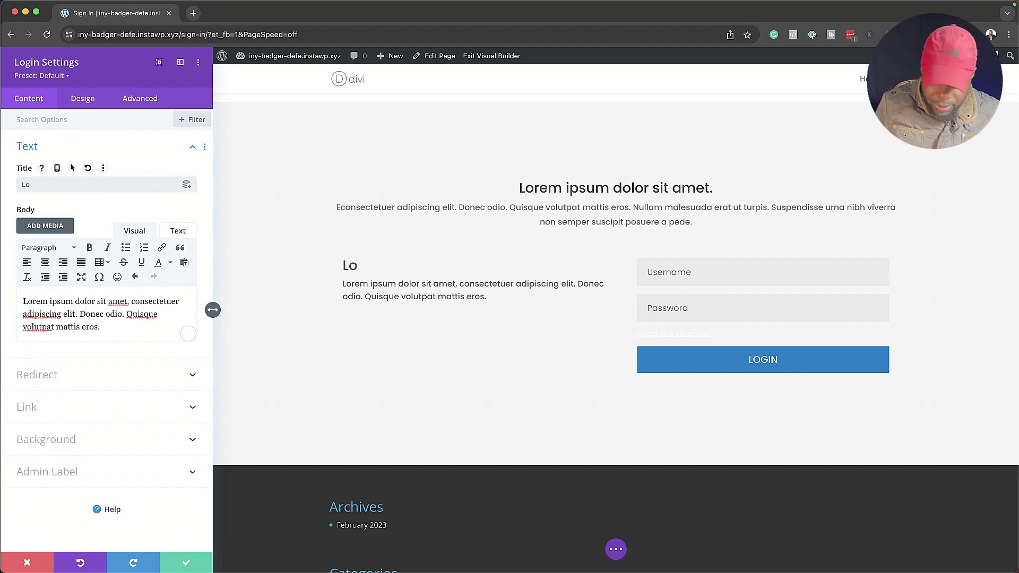
text(gin Here!)
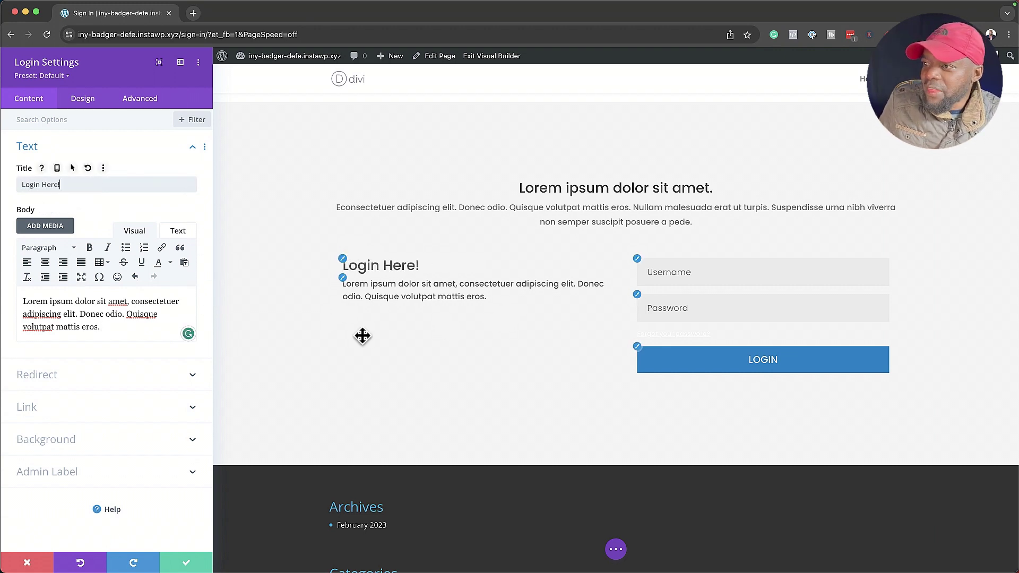
click(187, 564)
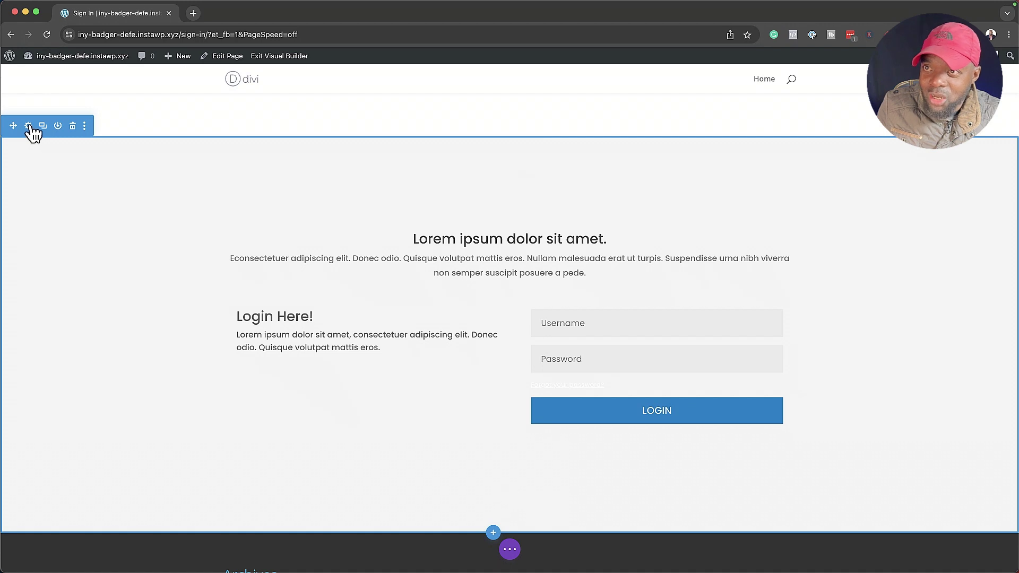
Add a Logged In Status condition so the login section displays only when the user is logged out.
click(28, 125)
click(131, 102)
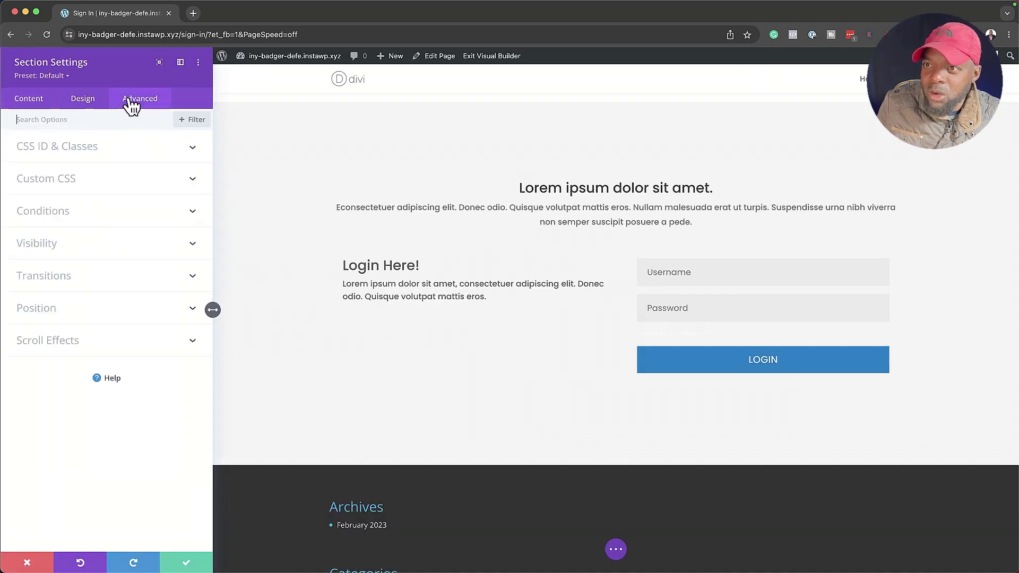
click(58, 222)
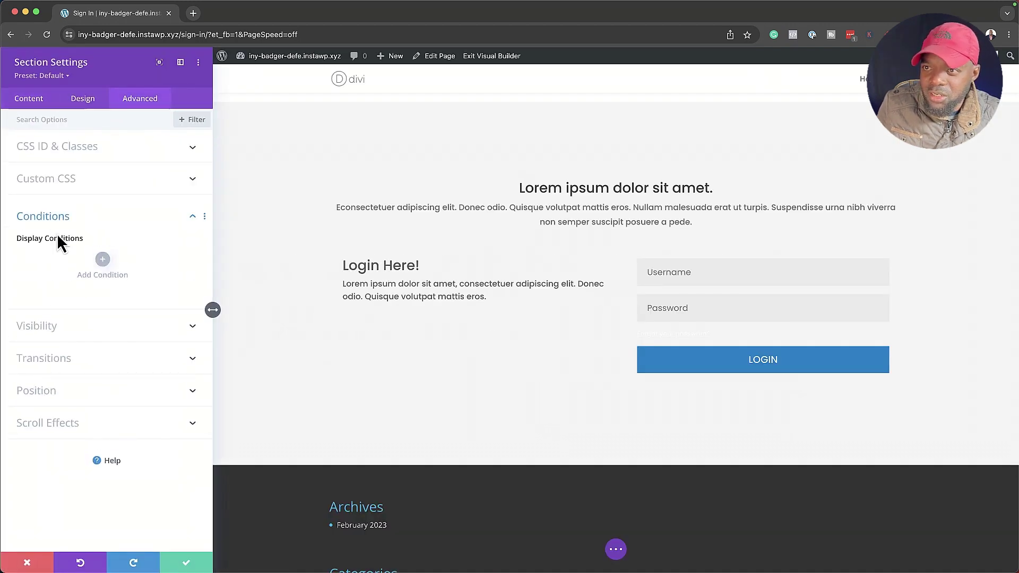
click(101, 259)
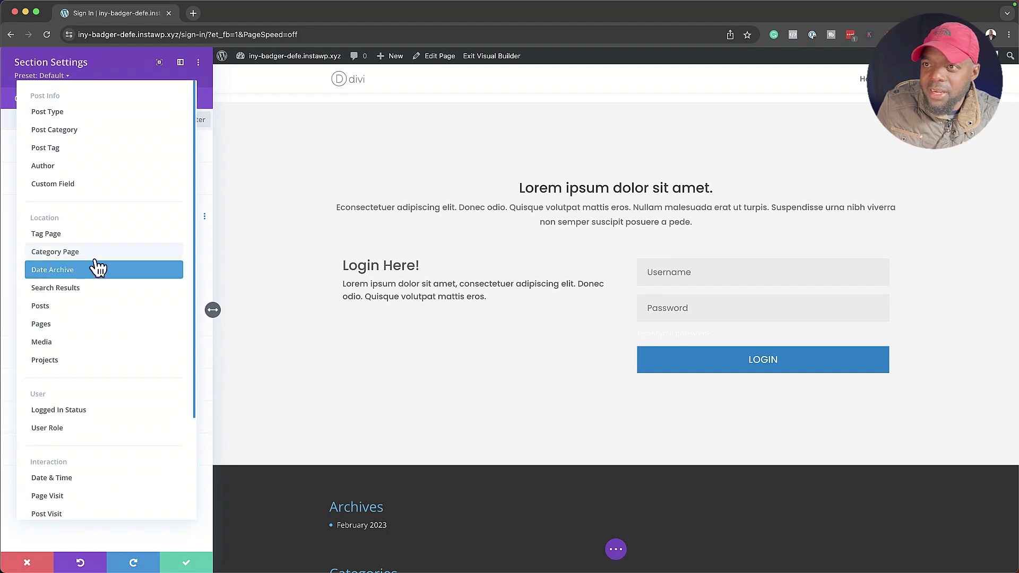
click(98, 420)
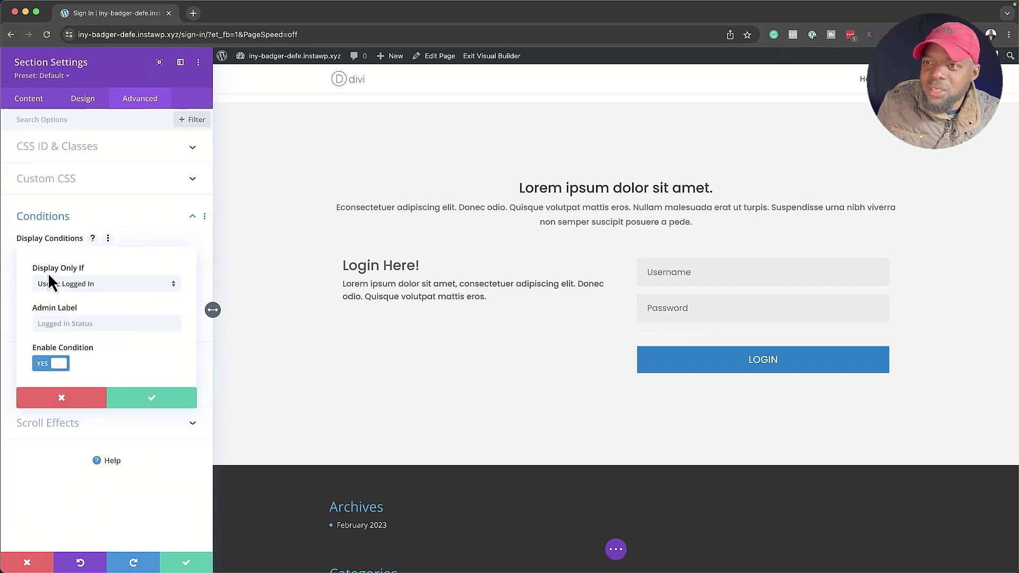
click(82, 285)
click(121, 311)
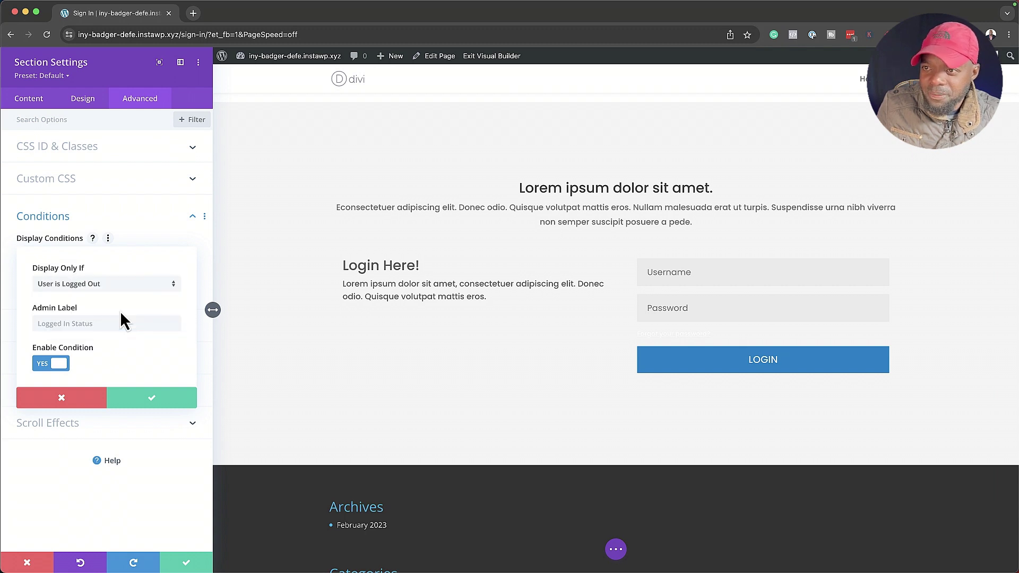
click(154, 401)
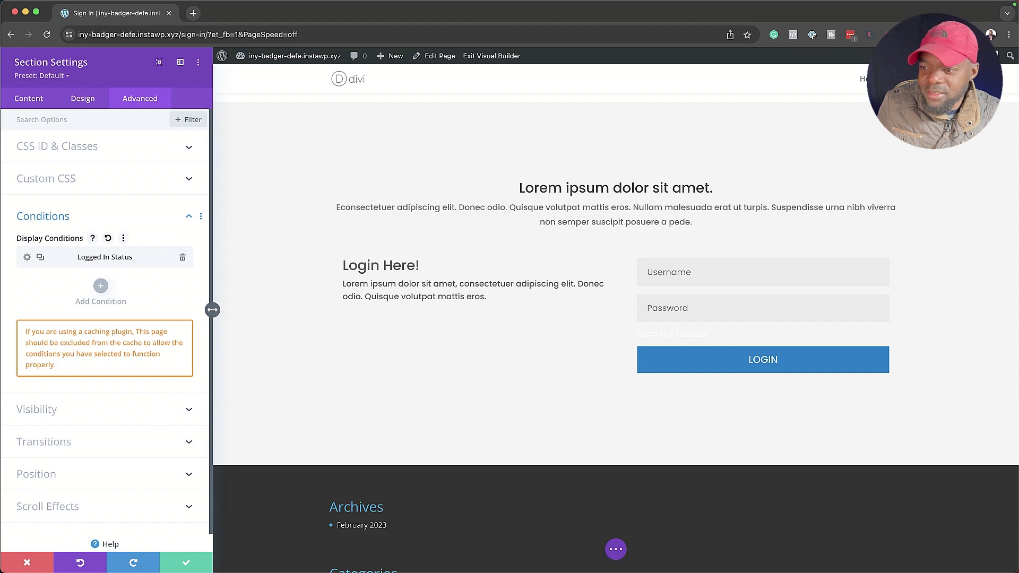
click(192, 567)
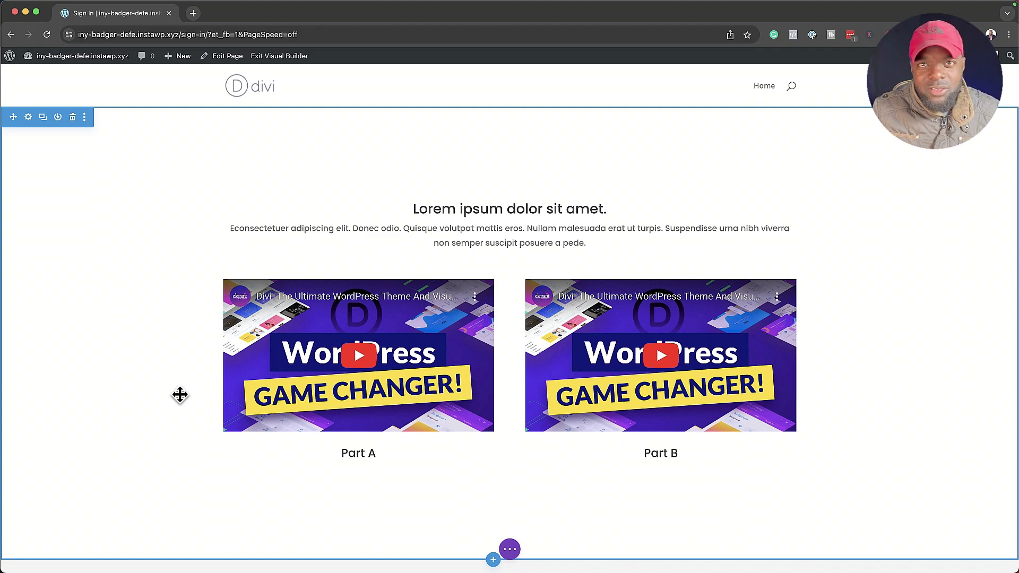
click(29, 117)
click(137, 104)
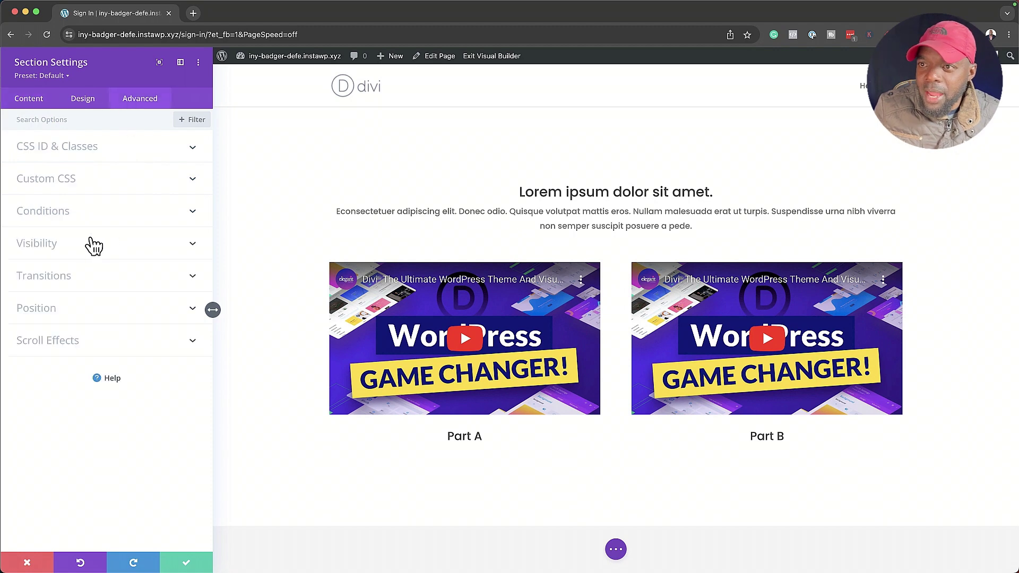
click(68, 213)
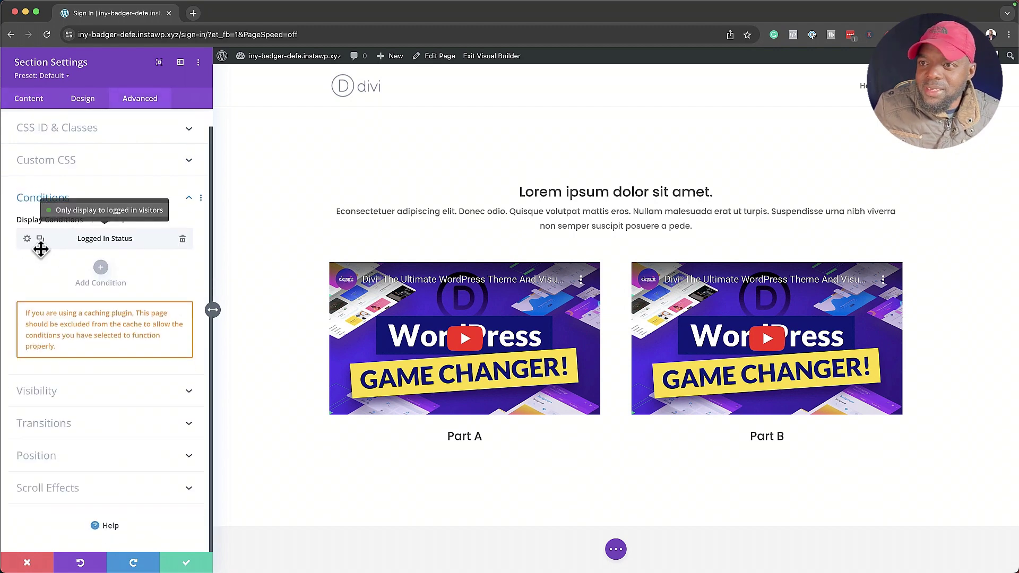
click(101, 267)
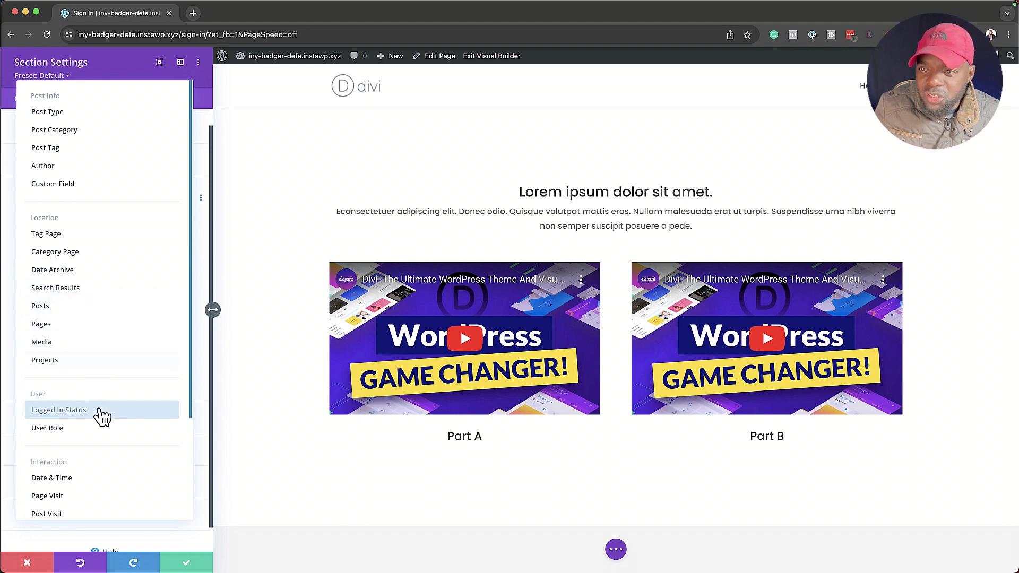
scroll(103, 413, down, 3)
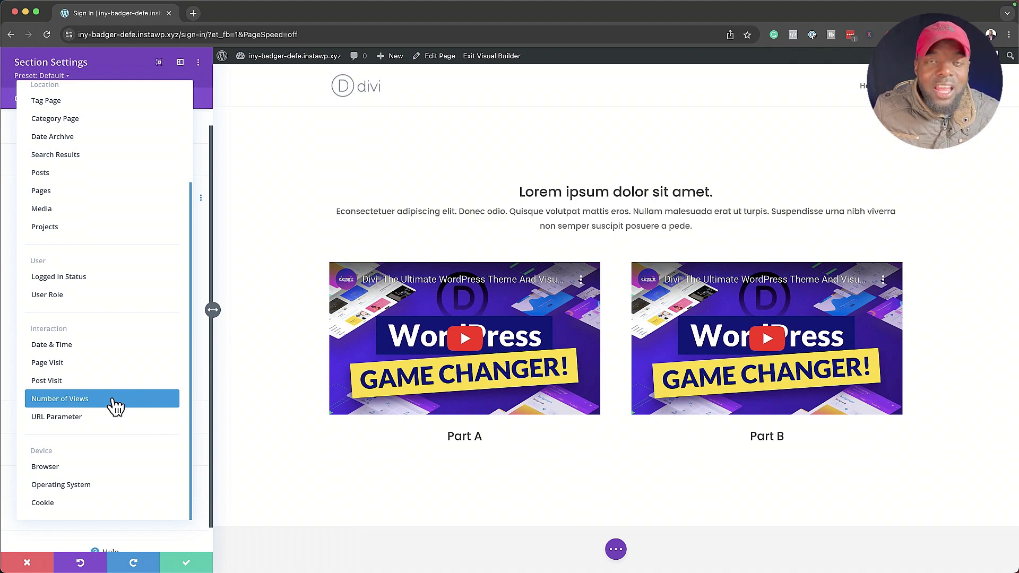
click(103, 475)
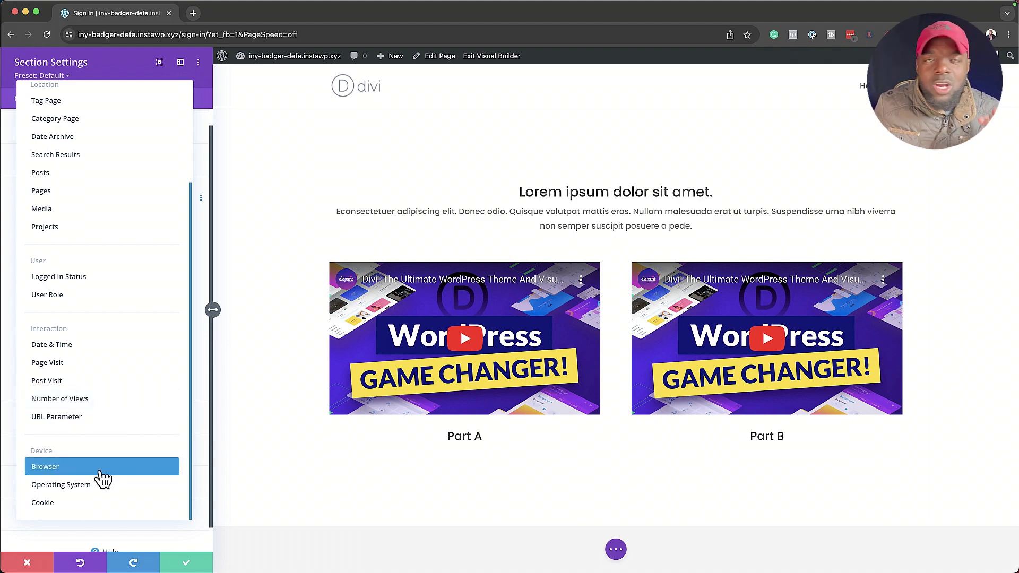
click(186, 567)
click(189, 567)
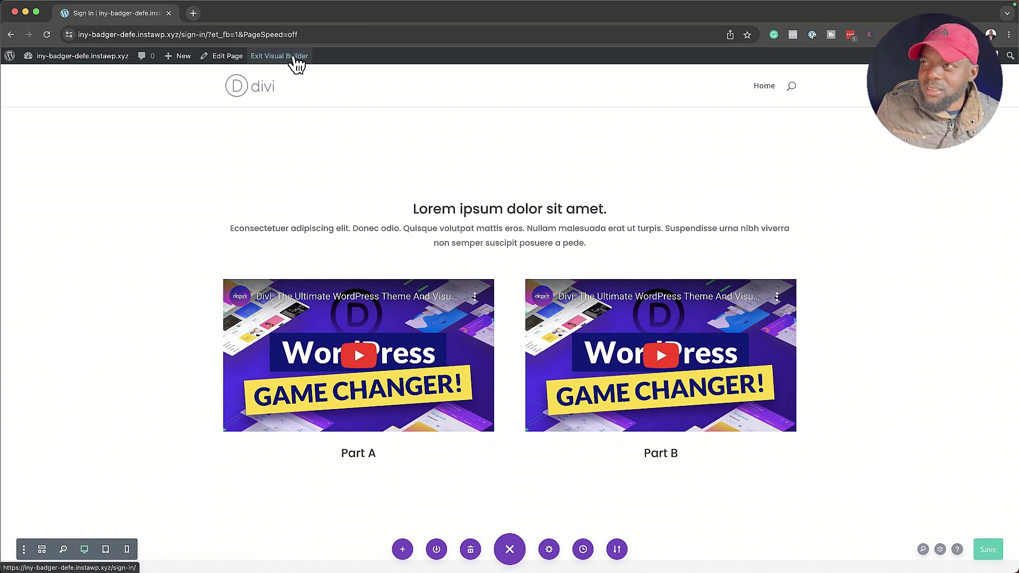
Leave the visual builder and scroll through the live Sign In page preview.
click(296, 59)
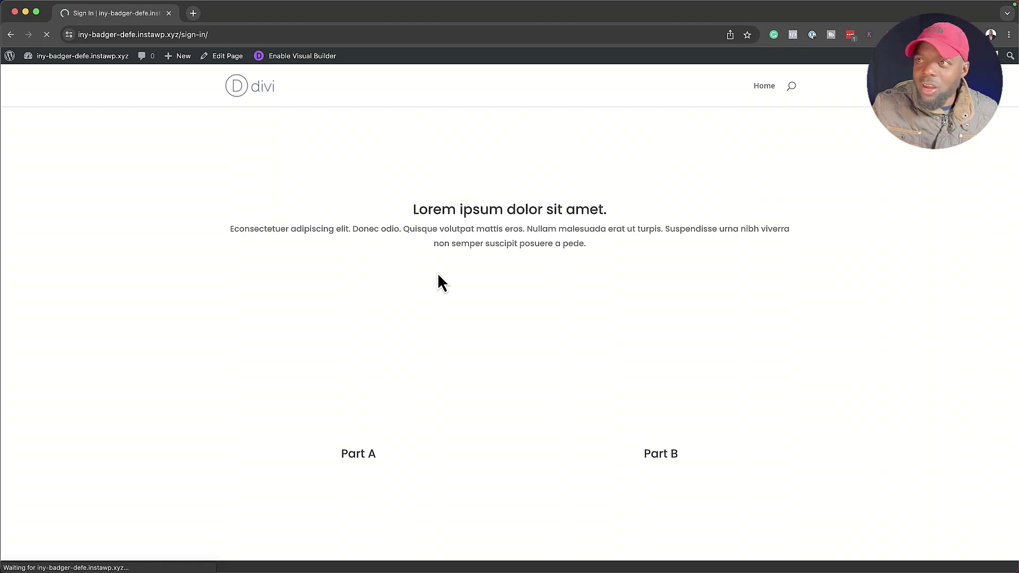
scroll(308, 385, down, 1)
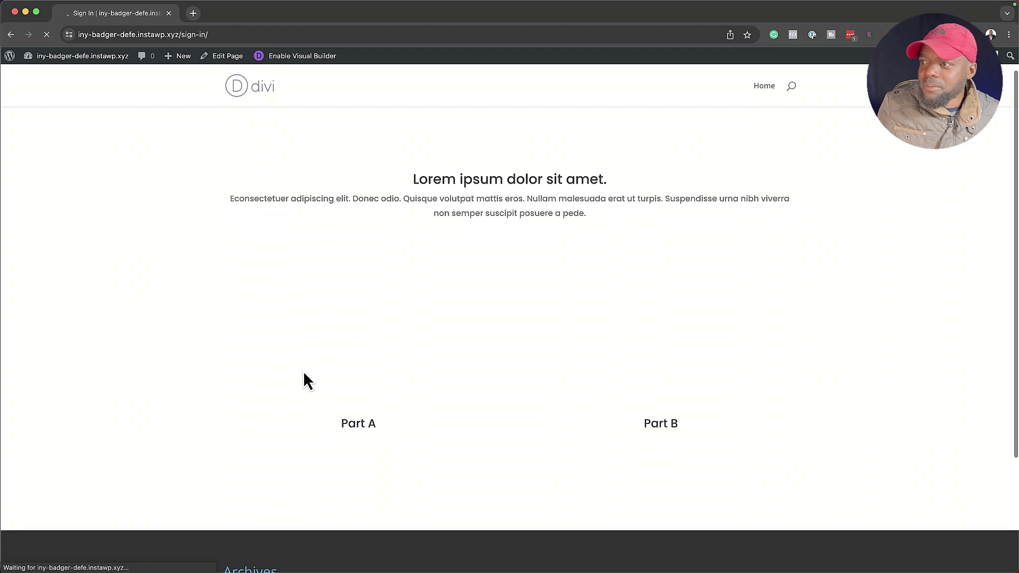
scroll(305, 379, up, 1)
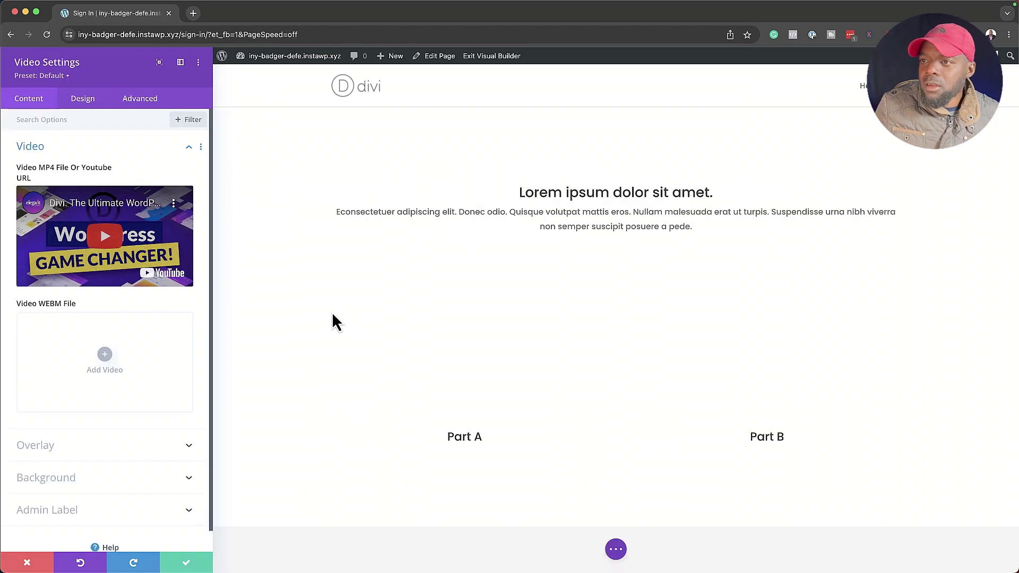
Upload a sneaker photo and set it as the Part A video's overlay image.
click(105, 356)
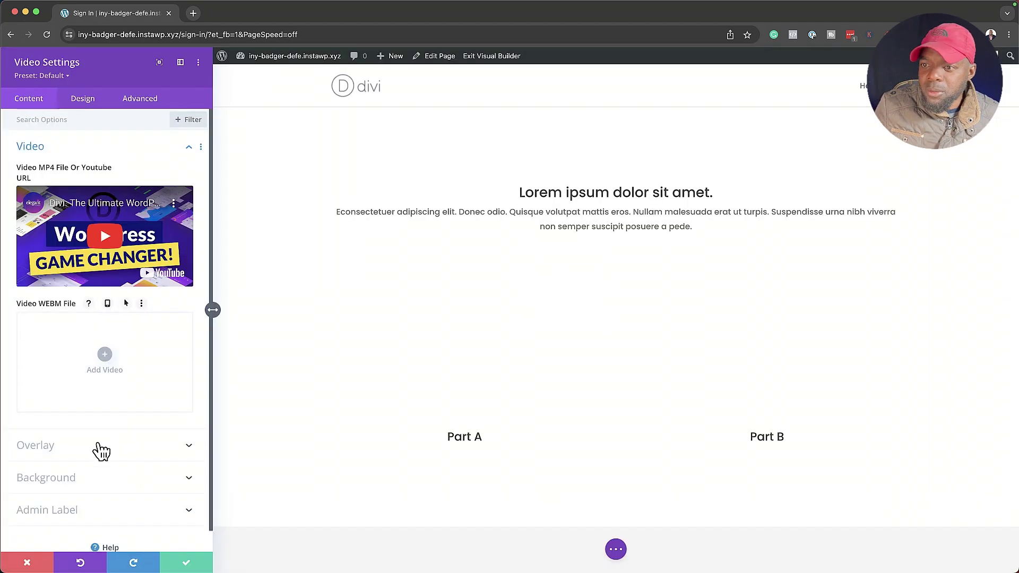
click(98, 447)
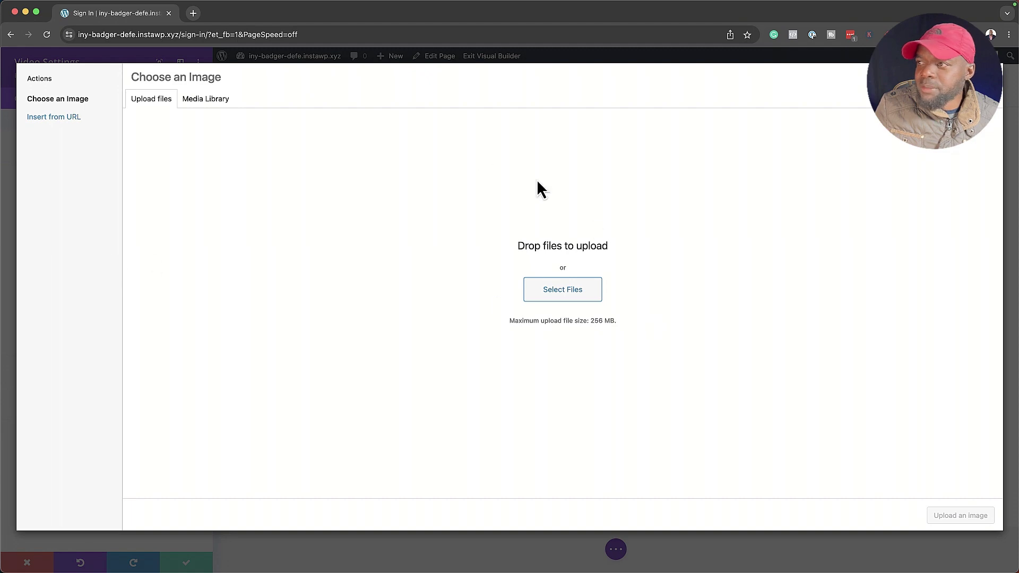
click(231, 104)
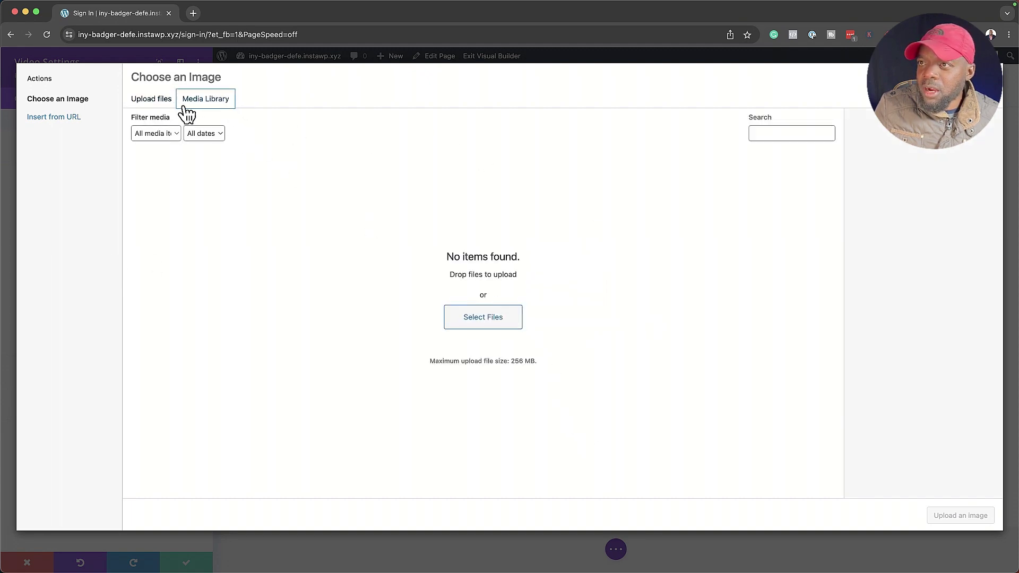
click(161, 101)
click(590, 301)
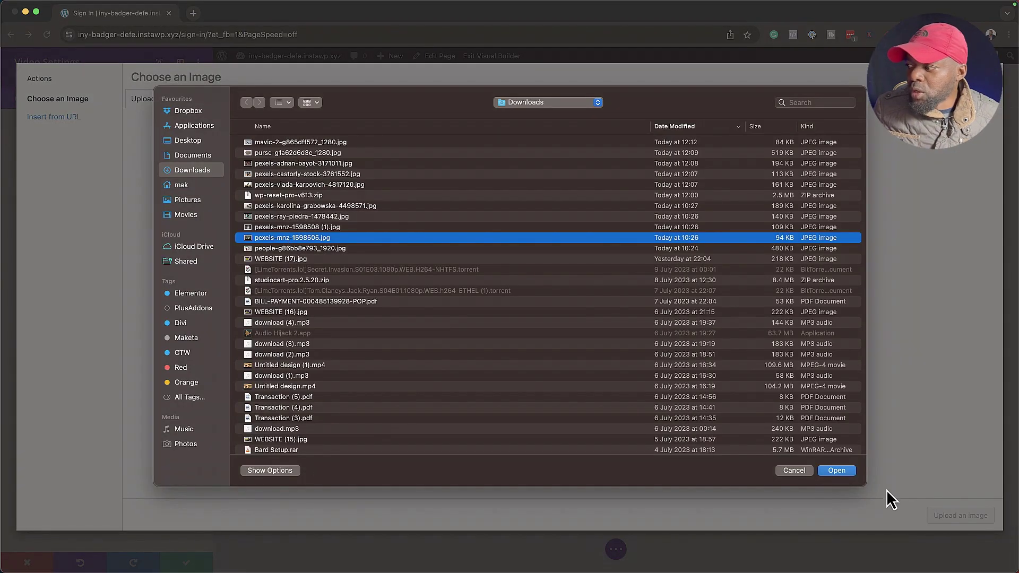
click(849, 473)
click(980, 519)
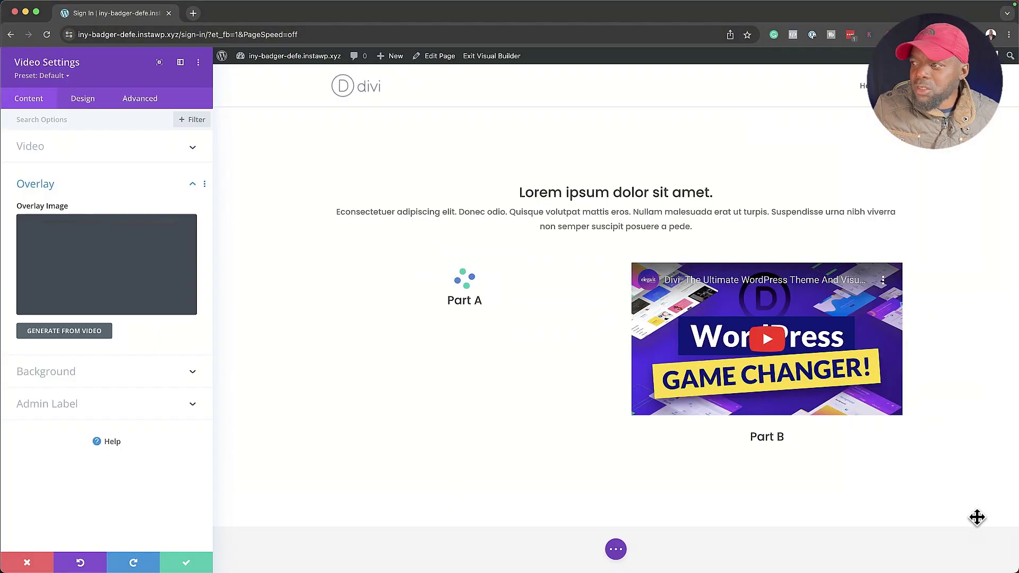
Enable a custom play icon size of 54px and save the video settings.
click(99, 102)
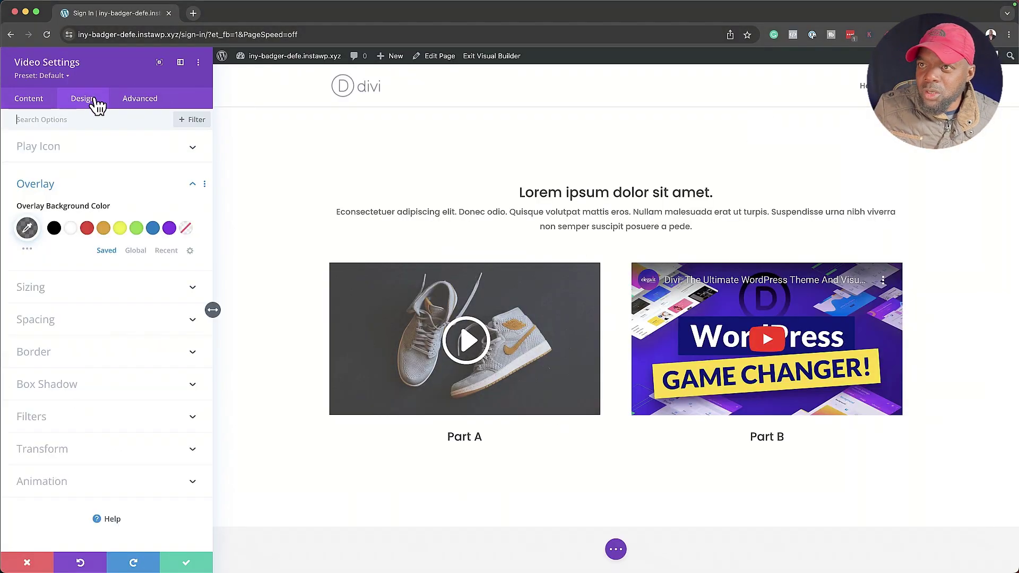
click(51, 286)
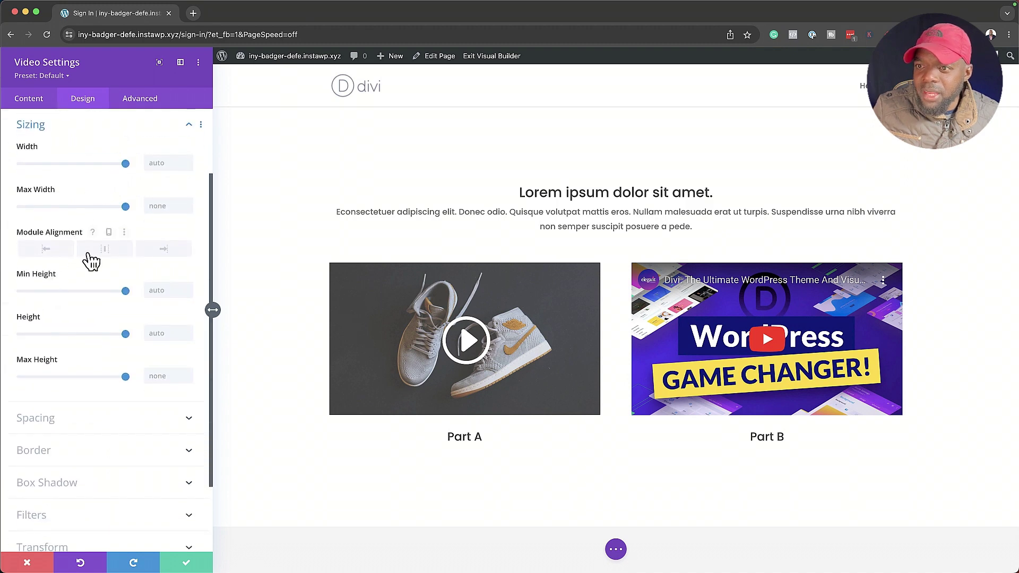
scroll(91, 257, up, 4)
click(67, 152)
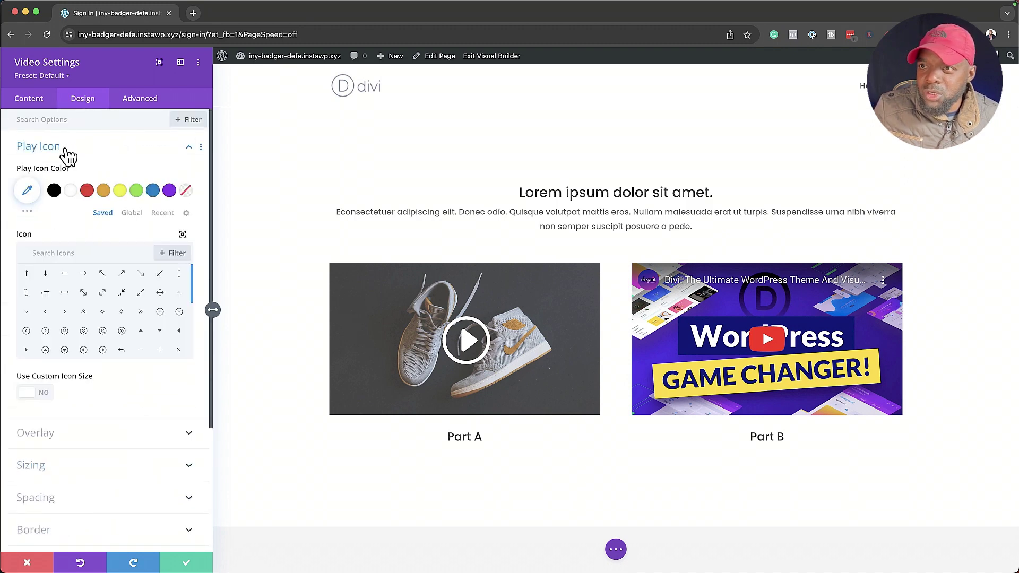
click(46, 395)
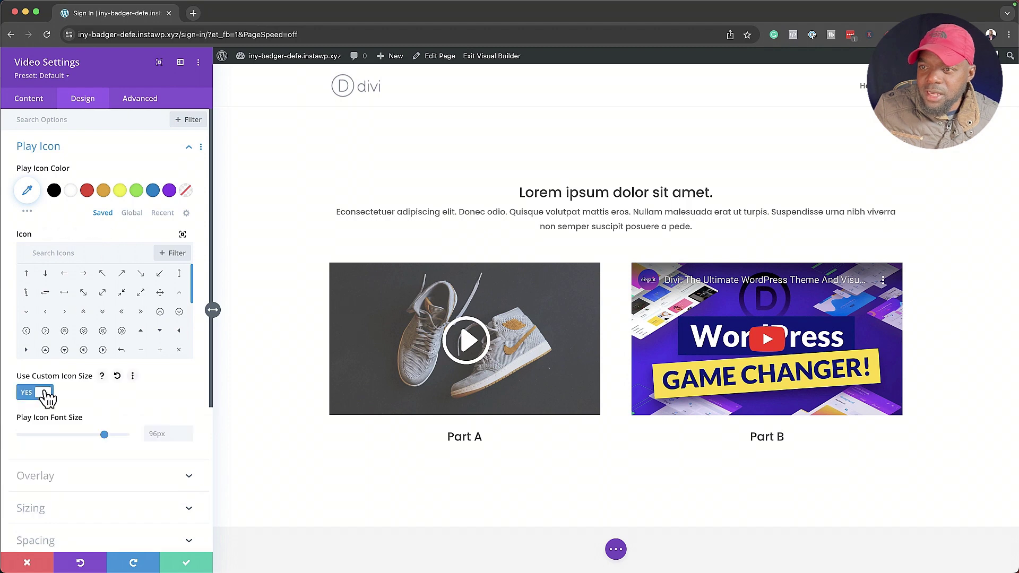
click(91, 435)
drag(82, 437, 67, 436)
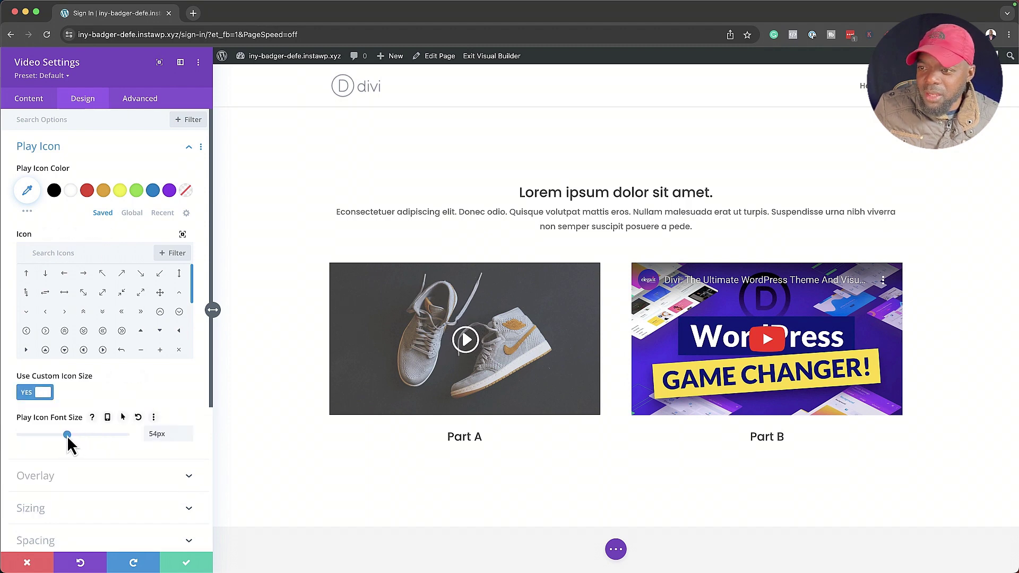
click(187, 562)
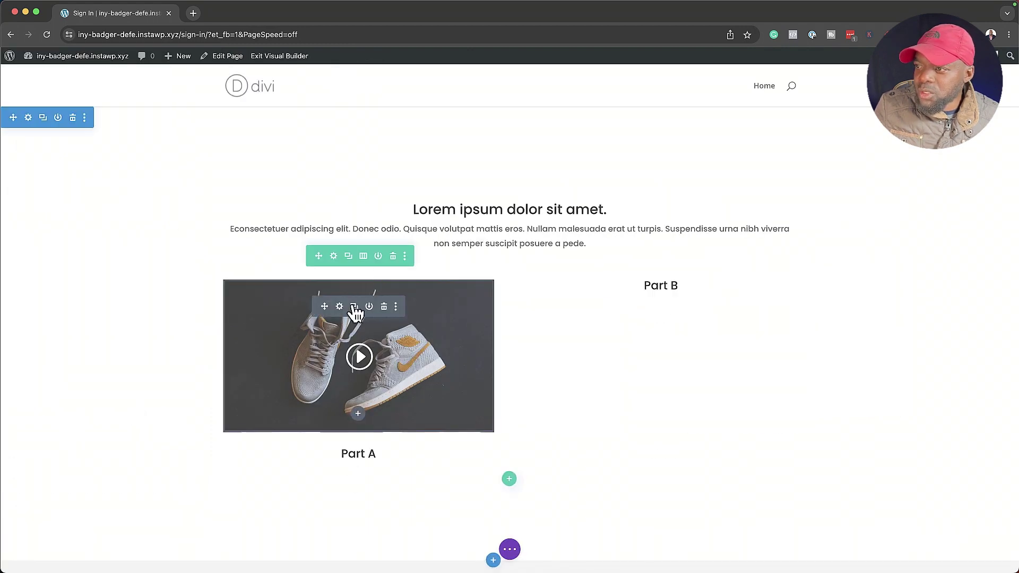
Duplicate the Part A video into the Part B column, then review both overlays on the live page.
click(354, 311)
drag(324, 306, 635, 444)
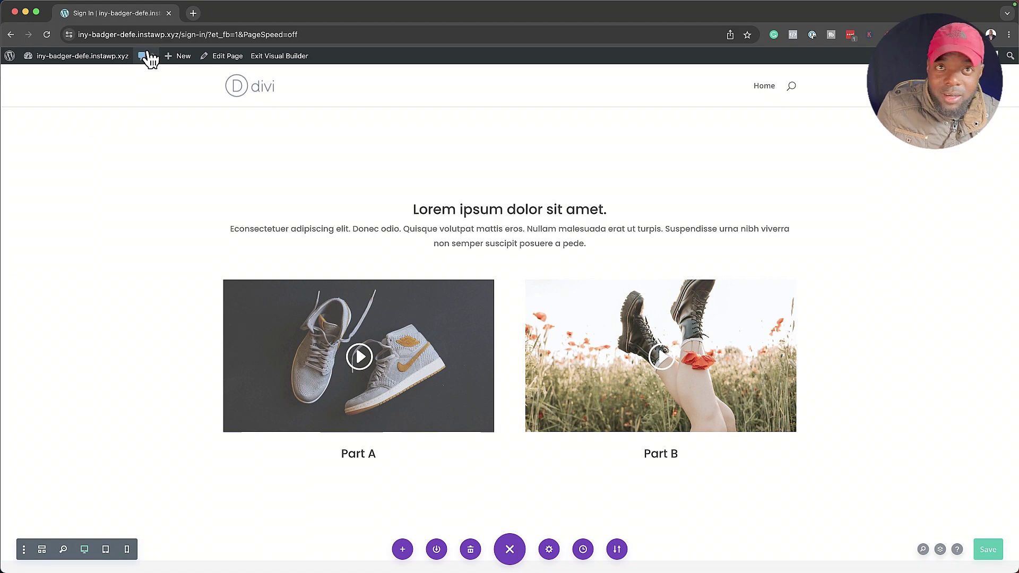
scroll(162, 322, down, 10)
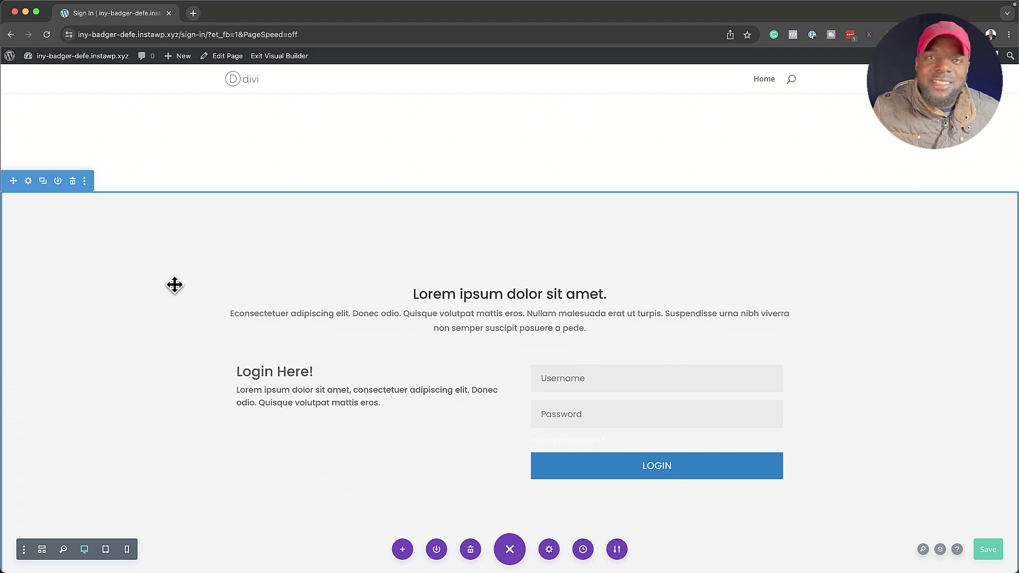
scroll(180, 282, up, 5)
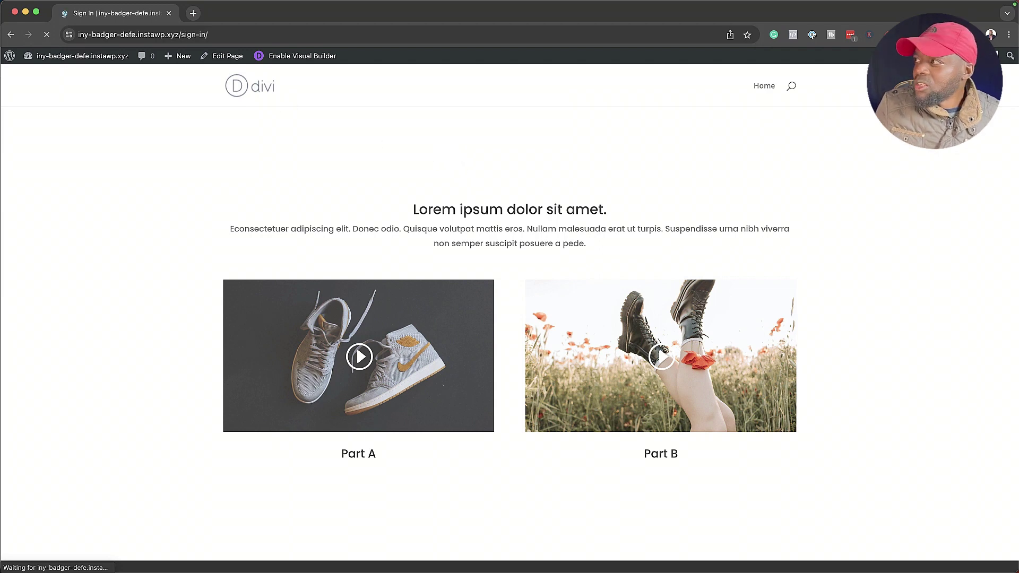
Log out of WordPress and load the /sign-in page to see the Login Here! form.
mouse_move(956, 56)
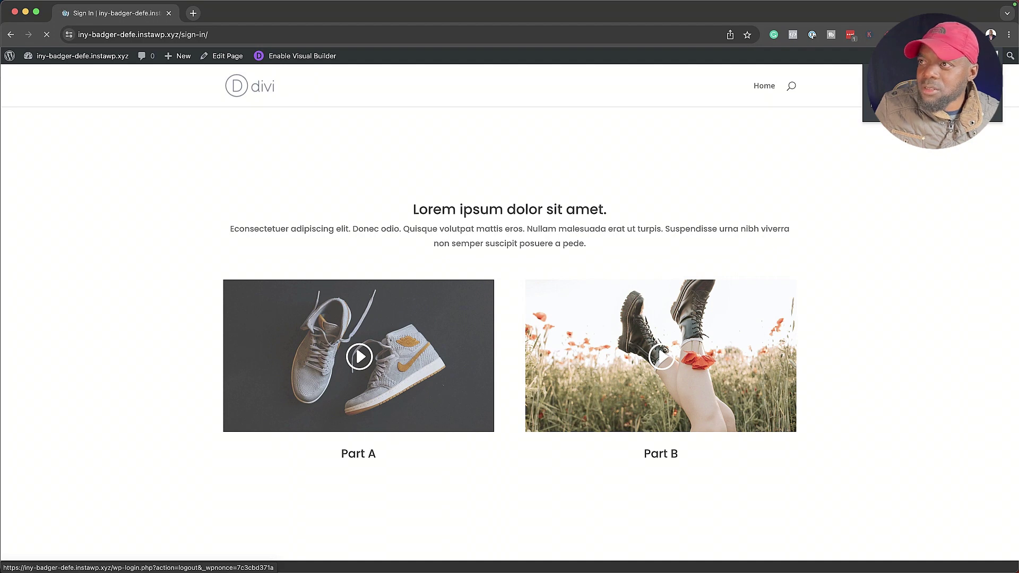
click(950, 106)
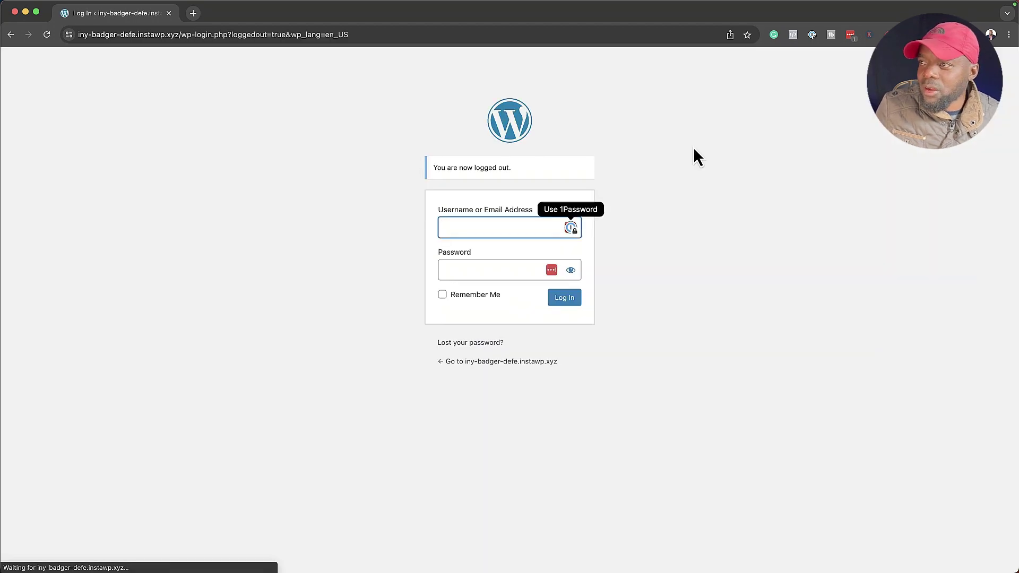
click(183, 34)
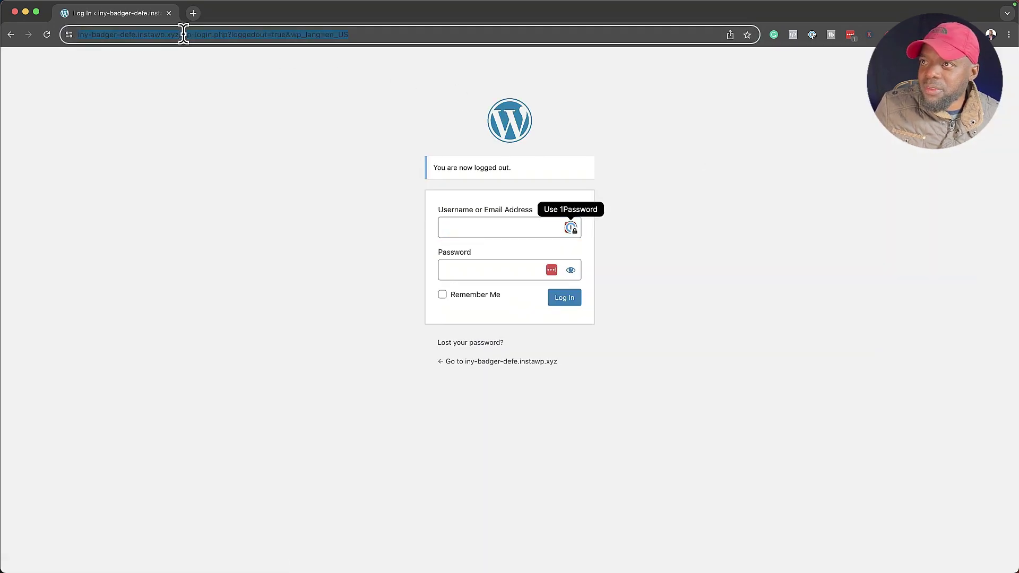
drag(186, 35, 527, 44)
text(sign)
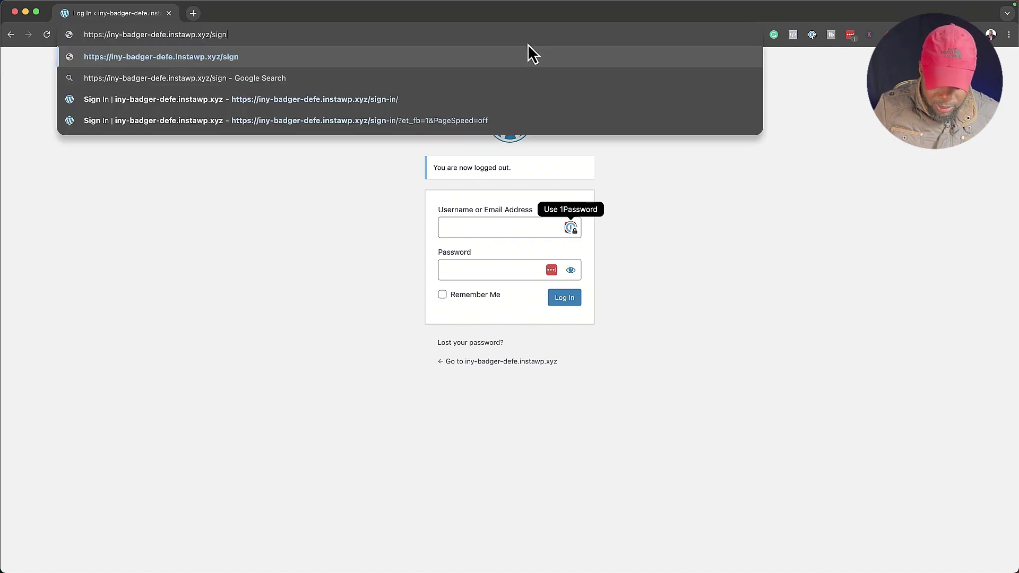
text(-in)
key(Return)
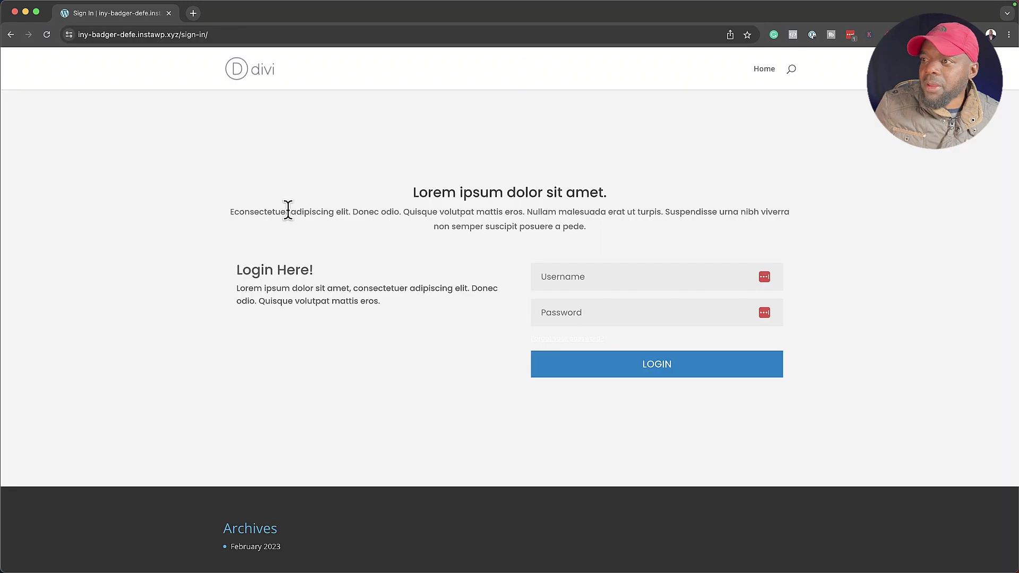